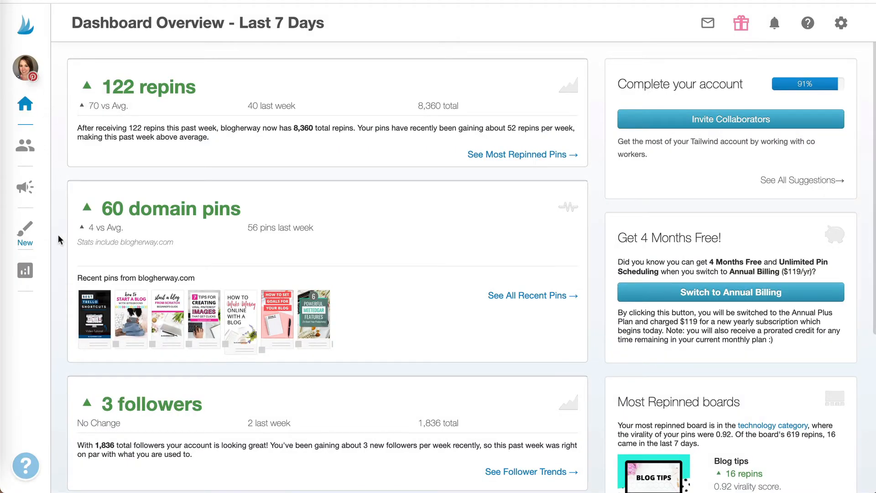
# - Open Tailwind Create and start creating a Pin design, bringing up the brand preferences
pyautogui.click(26, 231)
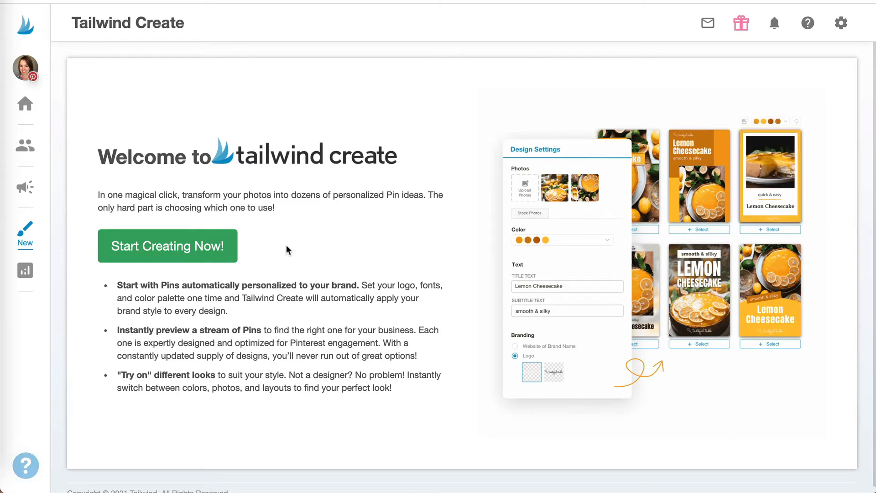
pyautogui.click(209, 249)
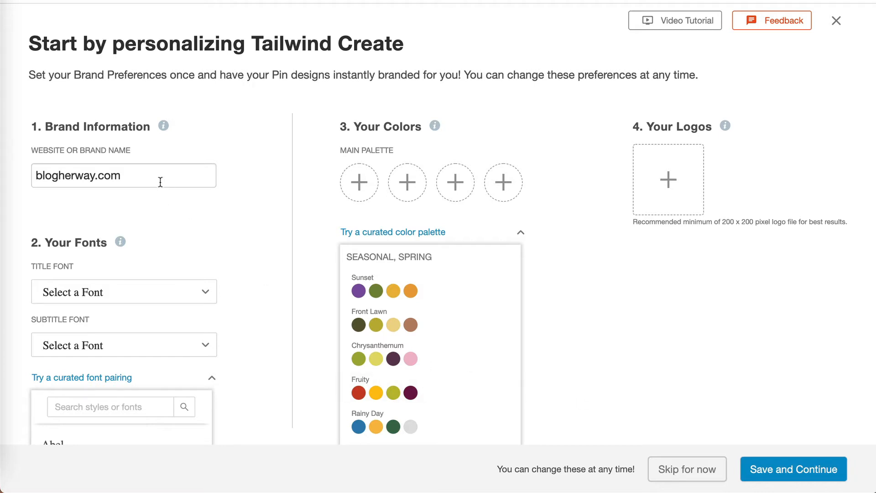
# - Open the title font choices, examine the available fonts and the custom font upload option, and close the list
pyautogui.scroll(-3, 257, 179)
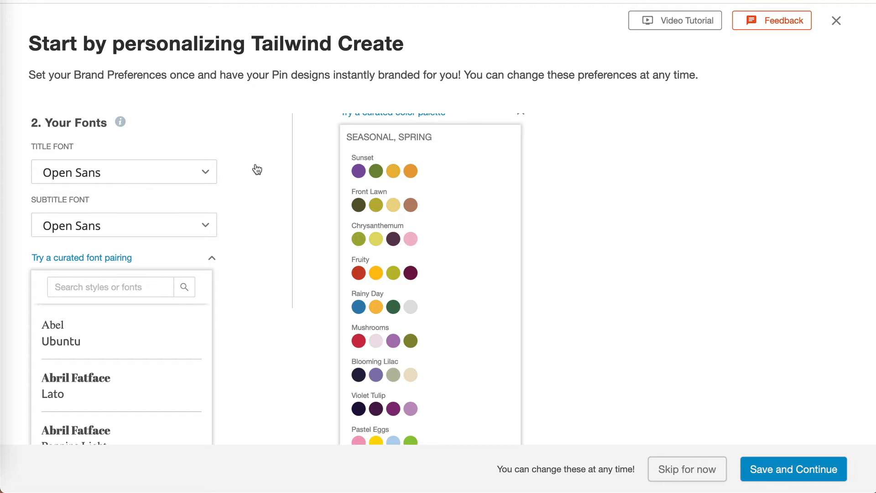
pyautogui.click(202, 169)
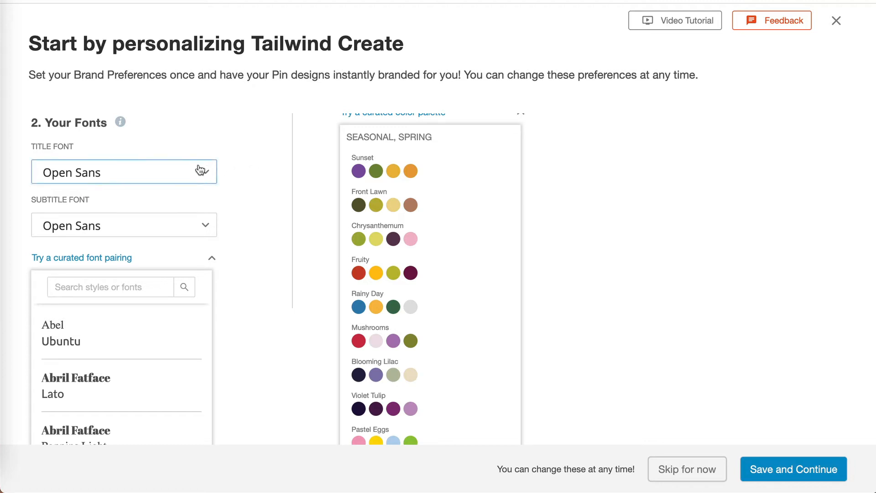
pyautogui.press('Tab')
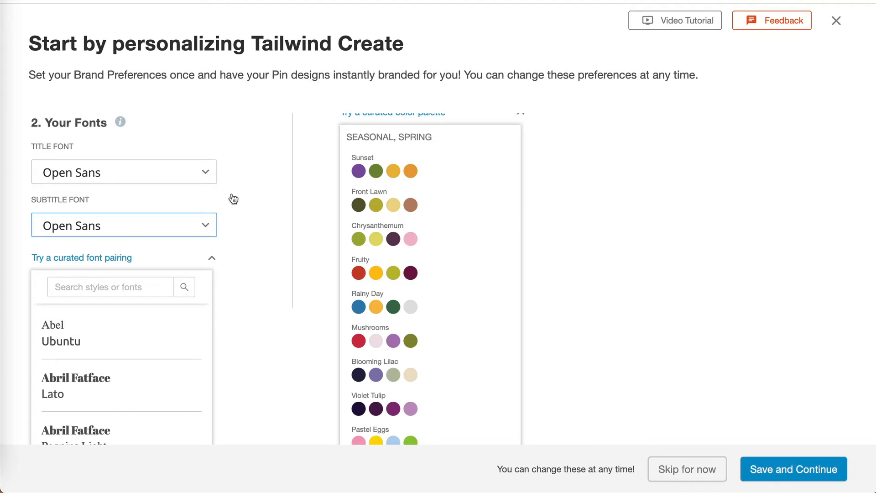
pyautogui.click(205, 177)
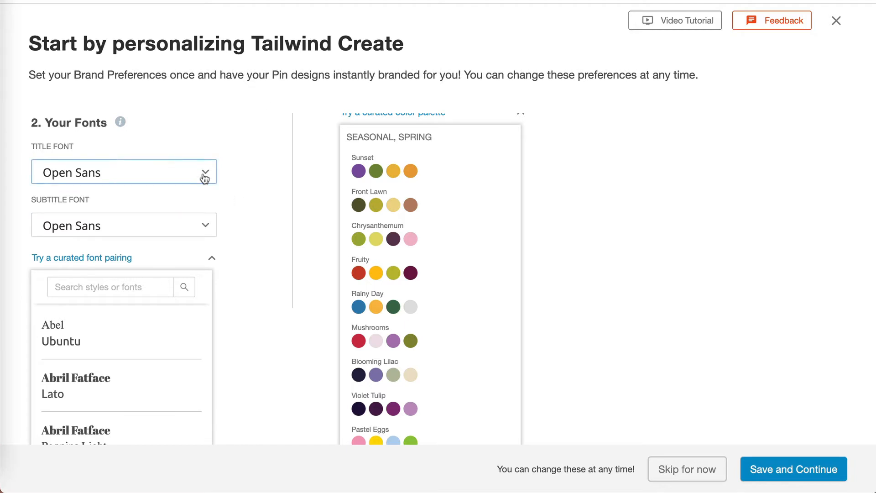
pyautogui.click(205, 177)
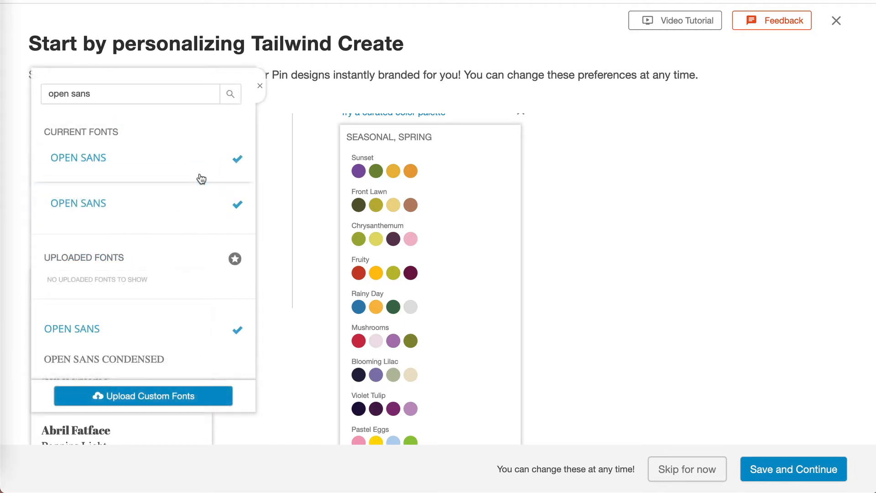
pyautogui.click(132, 94)
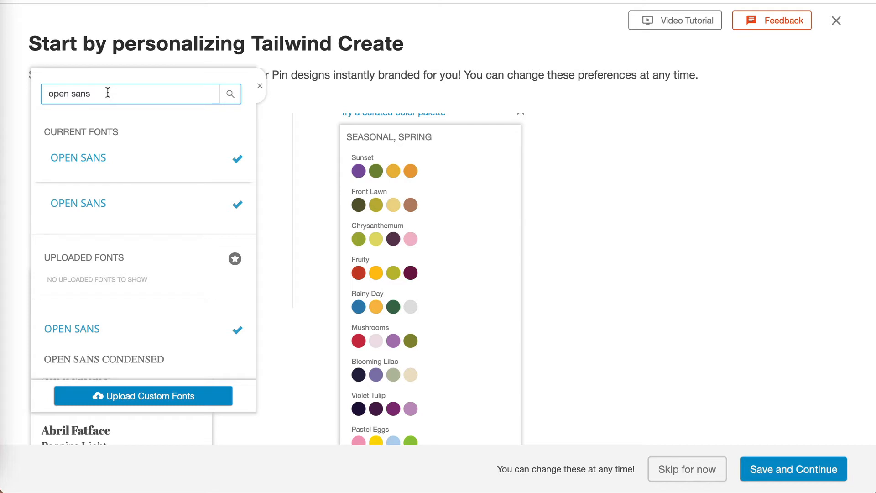
pyautogui.click(163, 116)
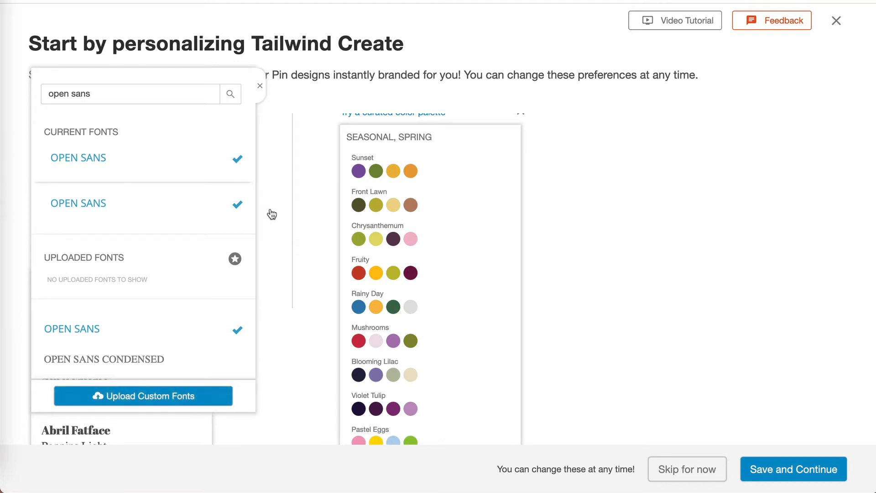
pyautogui.click(261, 88)
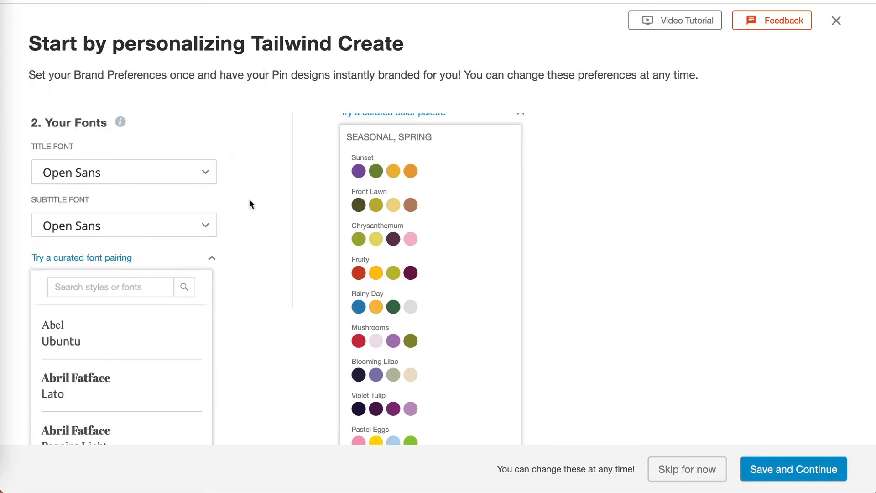
# - Search the curated font pairings for "open sans" and apply the Bree Serif and Open Sans pairing
pyautogui.scroll(-2, 245, 258)
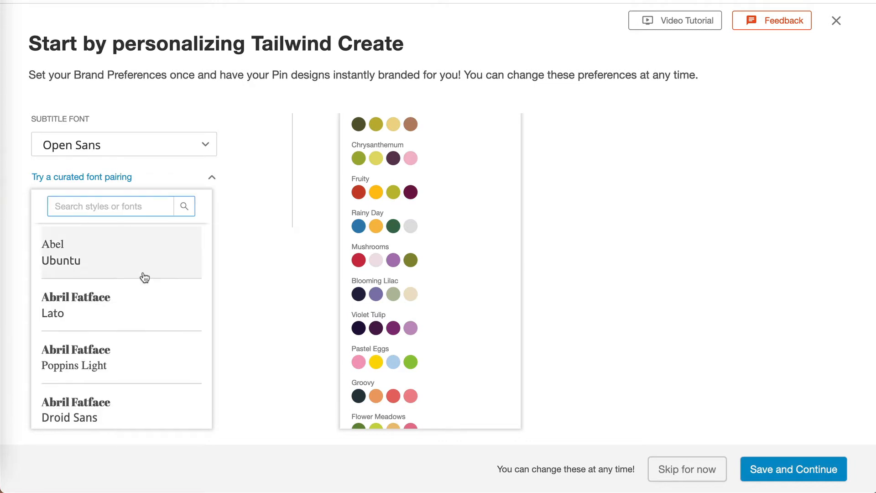
pyautogui.click(127, 206)
pyautogui.write('open sans')
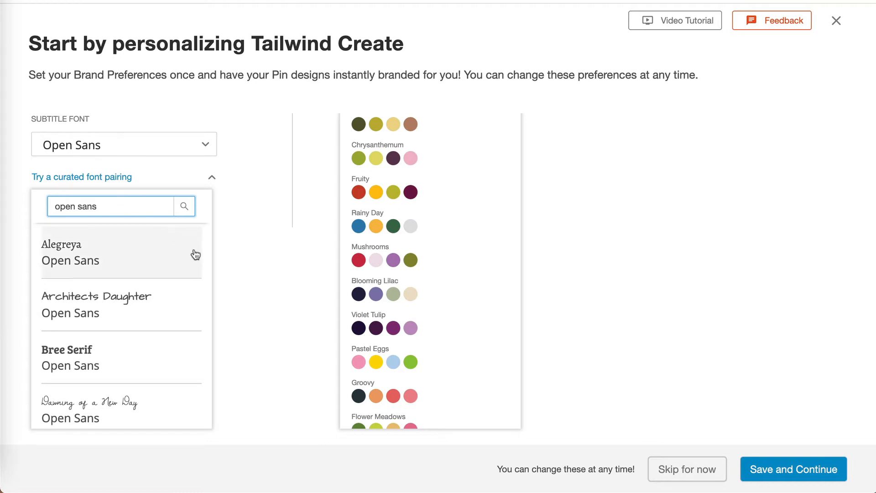
pyautogui.click(118, 357)
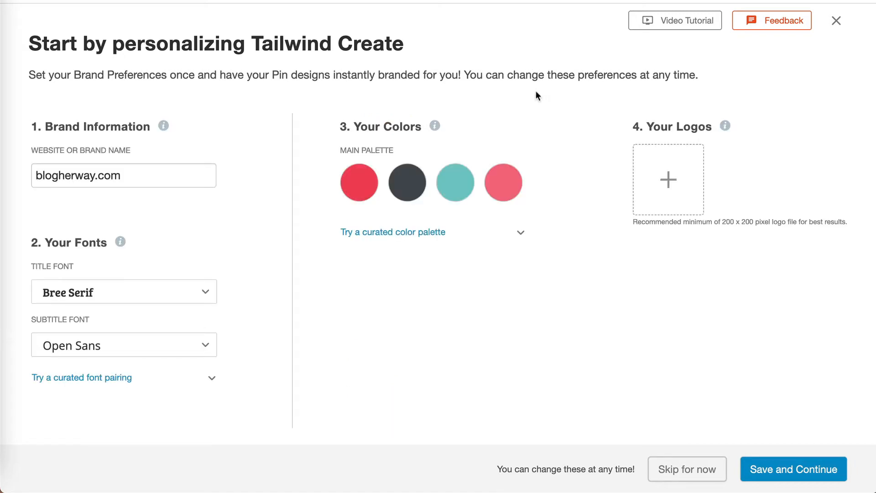
# - Open the colour picker for the first main palette colour, examine the suggested seasonal palettes, and close the picker
pyautogui.click(363, 184)
pyautogui.click(363, 183)
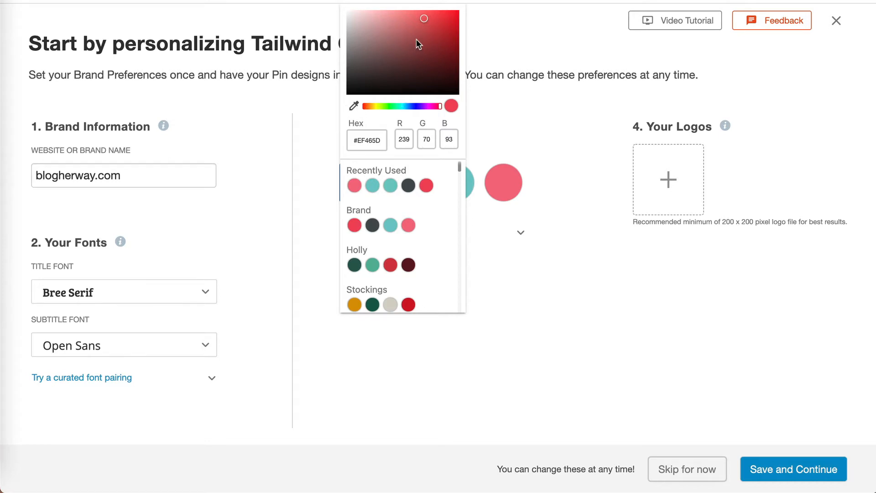
pyautogui.scroll(-3, 401, 285)
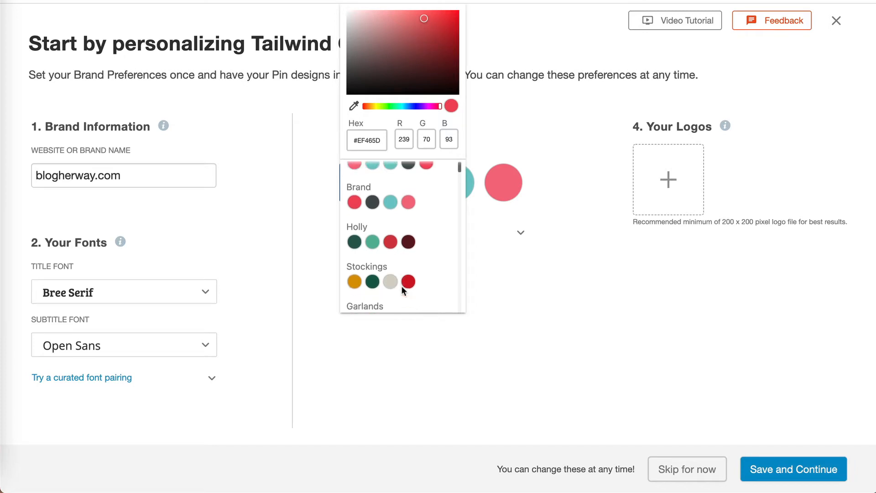
pyautogui.scroll(-4, 401, 285)
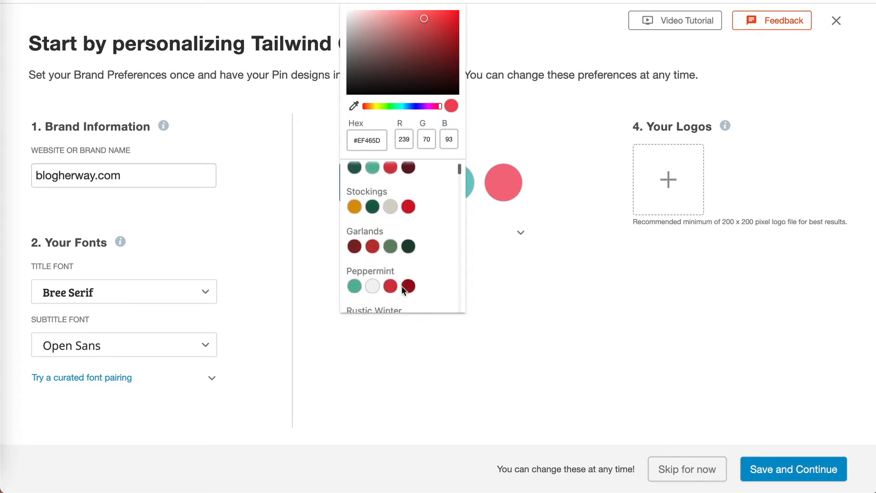
pyautogui.scroll(-2, 401, 286)
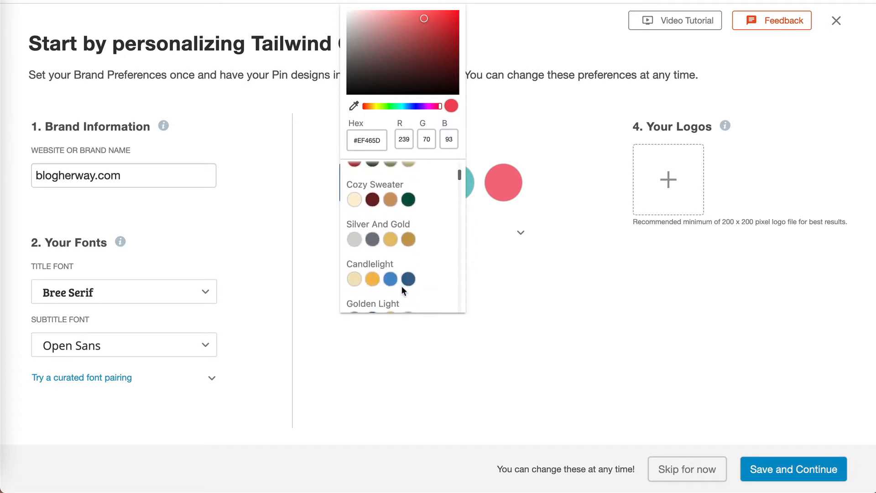
pyautogui.scroll(-3, 414, 276)
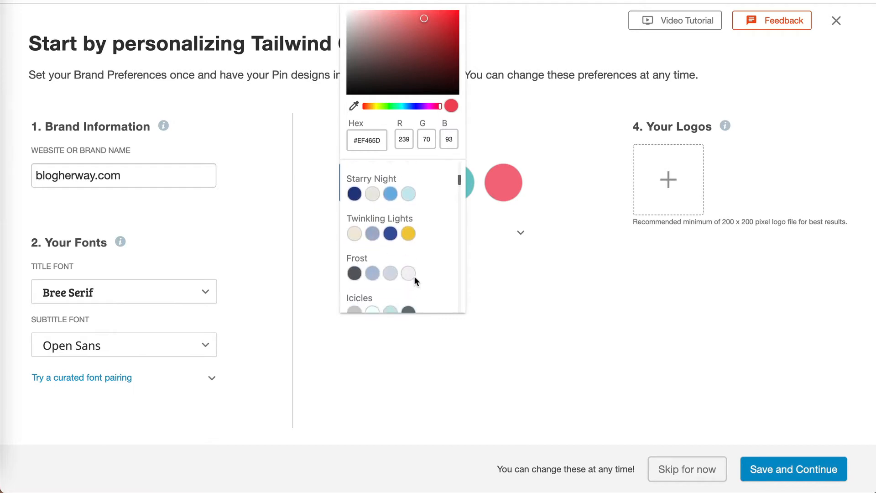
pyautogui.scroll(8, 415, 276)
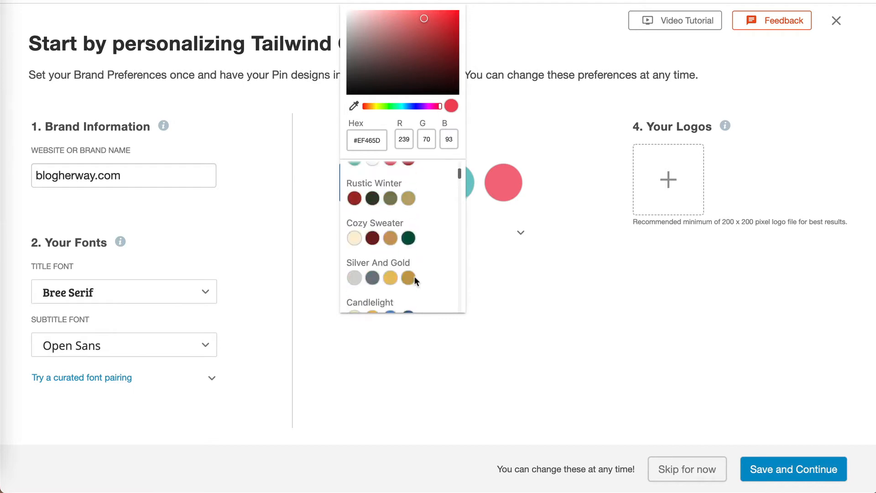
pyautogui.click(563, 117)
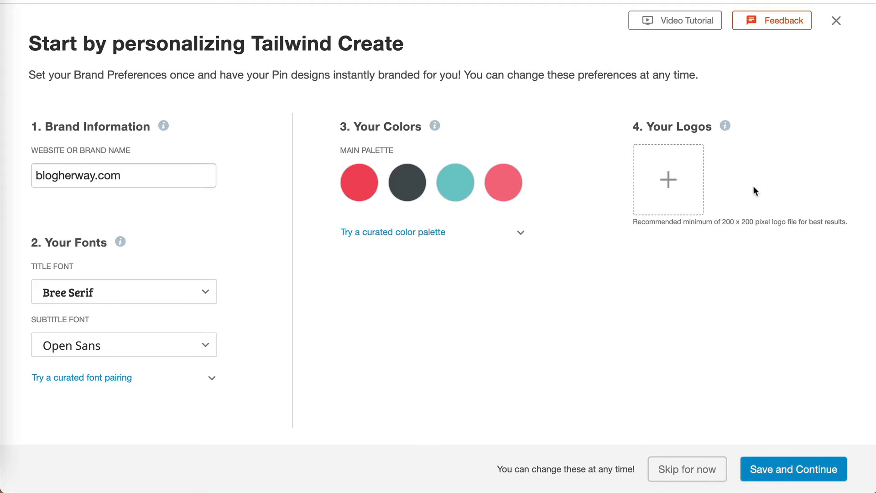
pyautogui.click(803, 474)
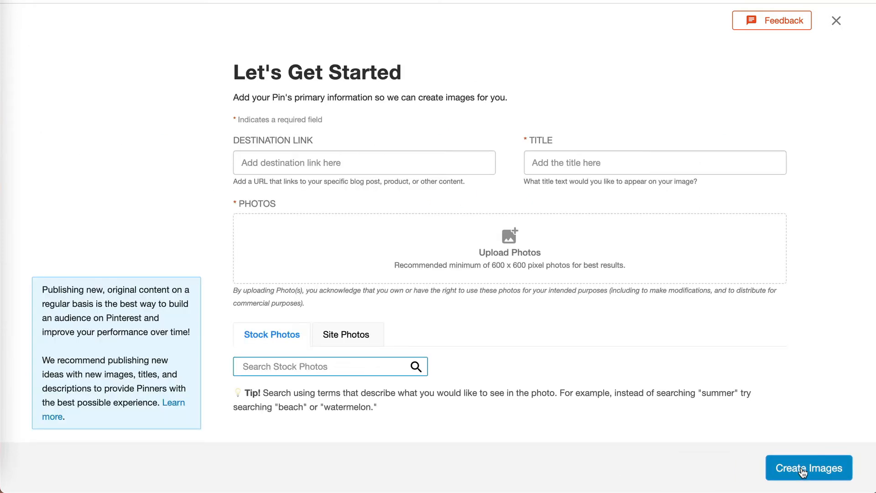
pyautogui.click(347, 163)
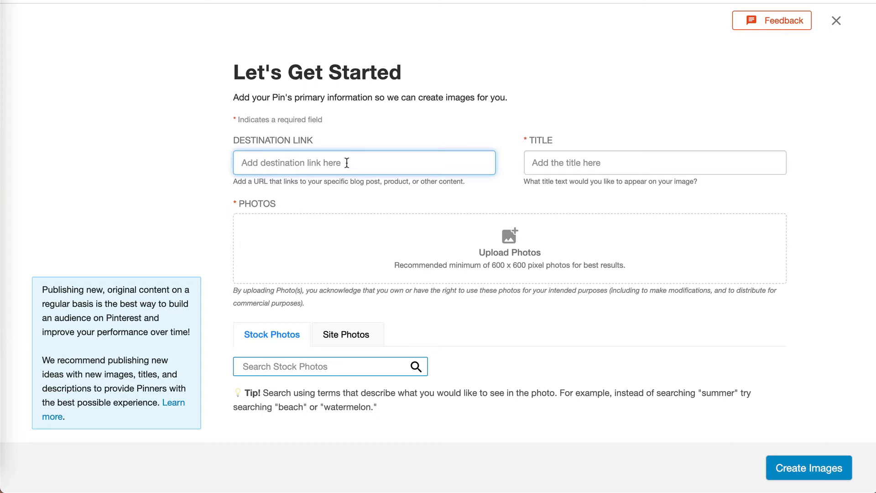
pyautogui.write('https://blogherway.com/organize-pinterest-boards/')
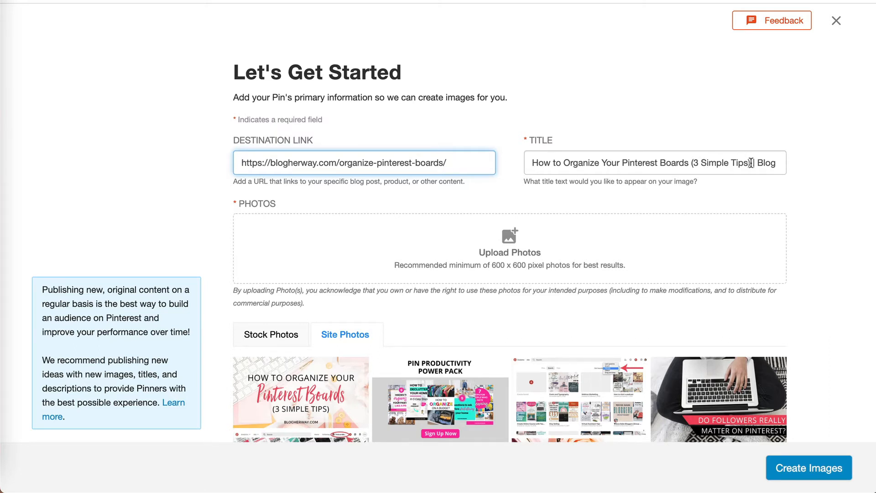
# - Trim the blog name from the end of the Pin title, leaving "How to Organize Your Pinterest Boards (3 Simple Tips)"
pyautogui.moveTo(752, 163); pyautogui.dragTo(843, 171)
pyautogui.press('BackSpace')
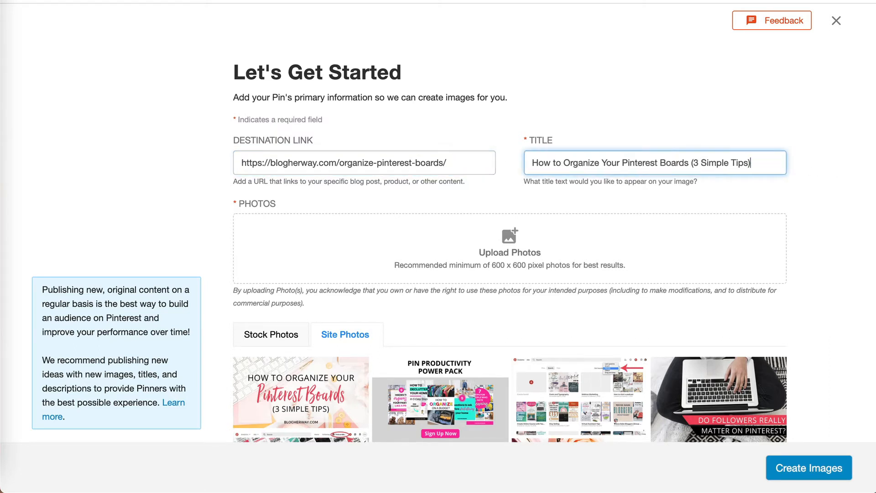
pyautogui.click(809, 221)
# - Examine the site photos pulled from the destination link for images suitable for the Pin
pyautogui.scroll(-1, 612, 219)
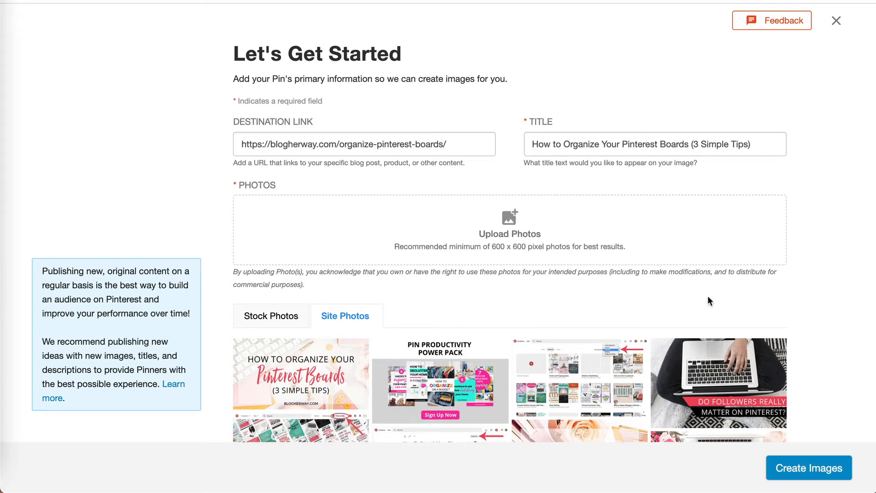
pyautogui.scroll(1, 784, 326)
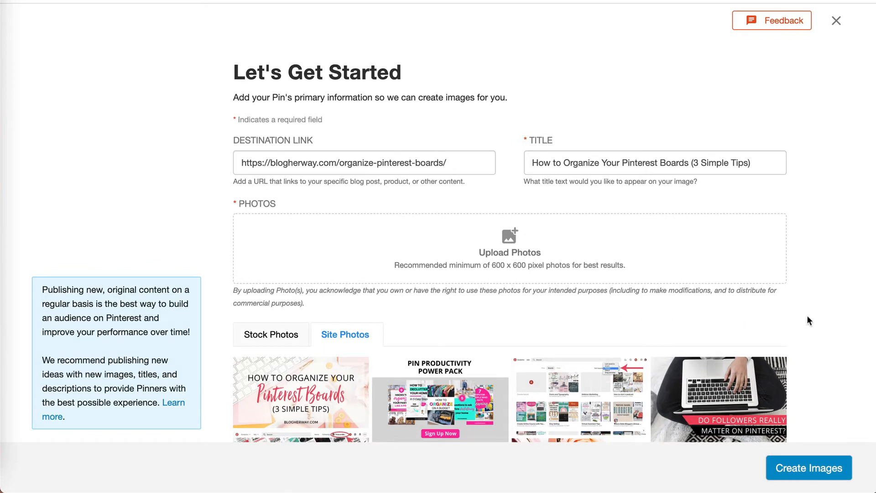
pyautogui.scroll(-4, 808, 317)
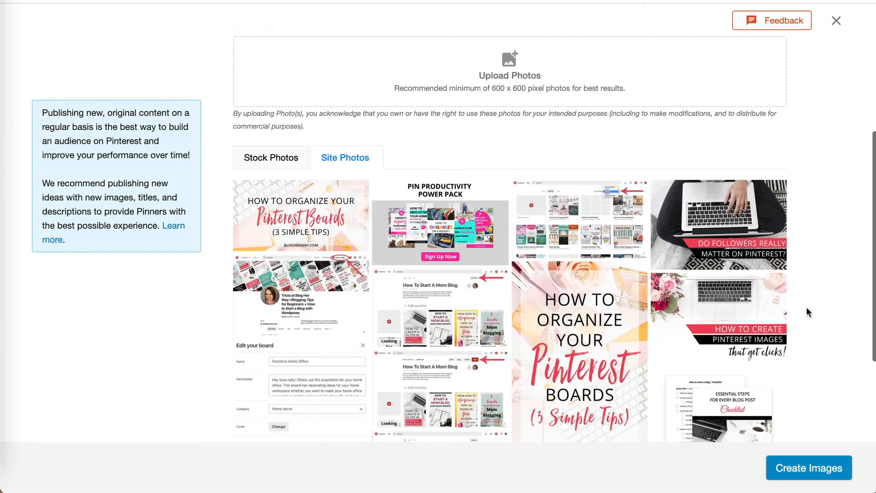
pyautogui.scroll(-3, 807, 307)
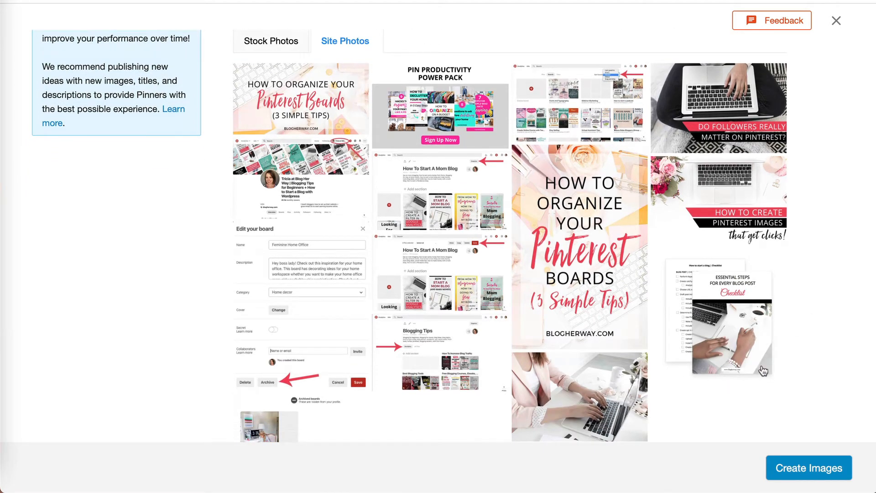
pyautogui.scroll(1, 780, 253)
pyautogui.scroll(-2, 781, 254)
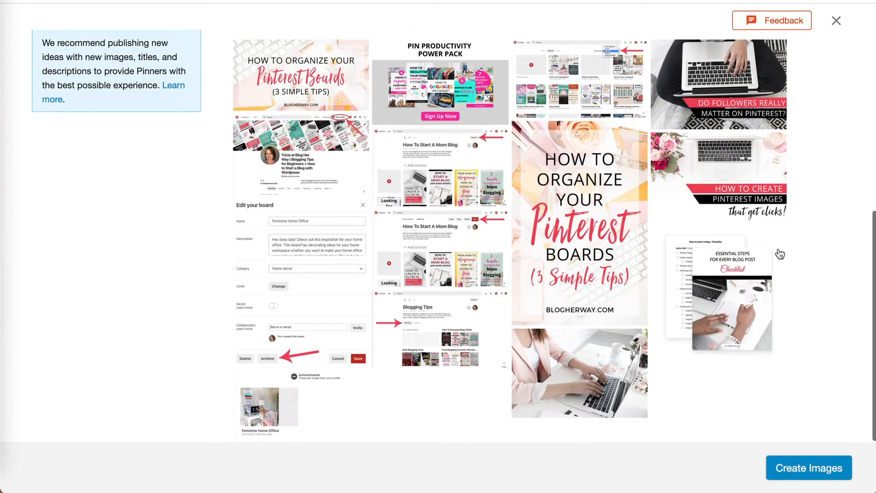
pyautogui.scroll(10, 780, 254)
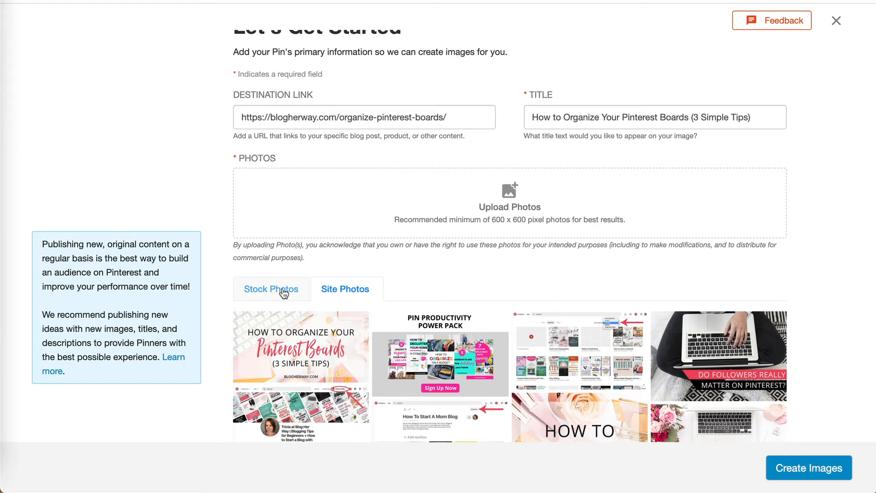
# - Search the stock photos for "flatlay" and add the white desk photo and the coral notebook photo to the Pin
pyautogui.click(297, 292)
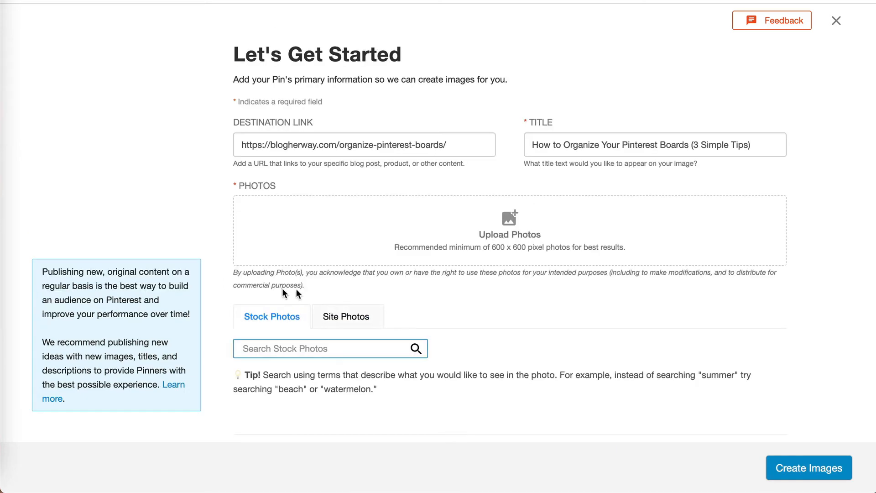
pyautogui.write('flatlay')
pyautogui.press('Return')
pyautogui.scroll(-3, 563, 298)
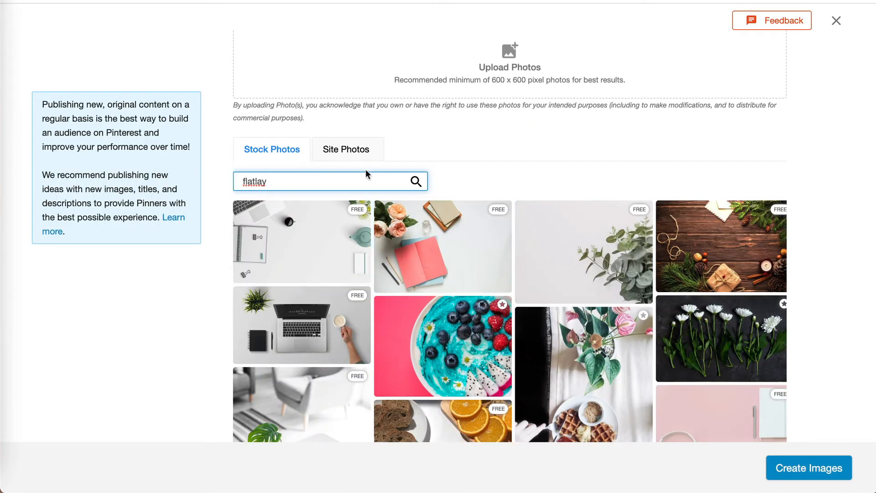
pyautogui.click(312, 255)
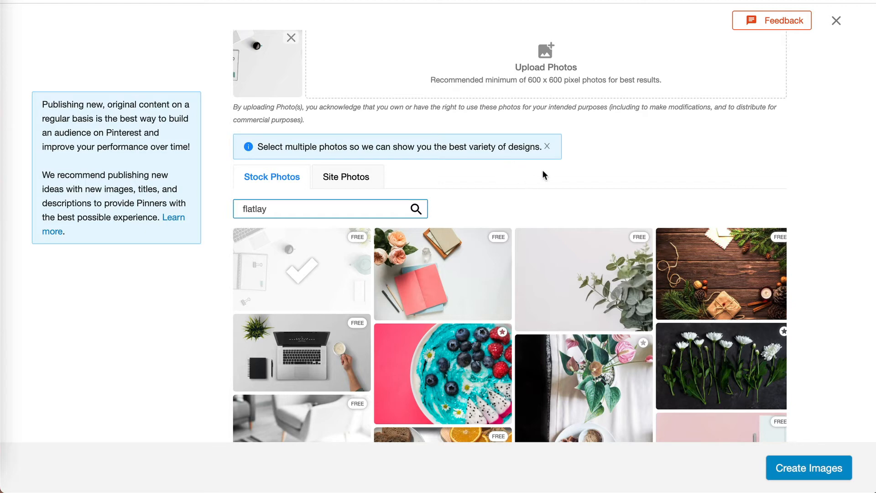
pyautogui.click(457, 283)
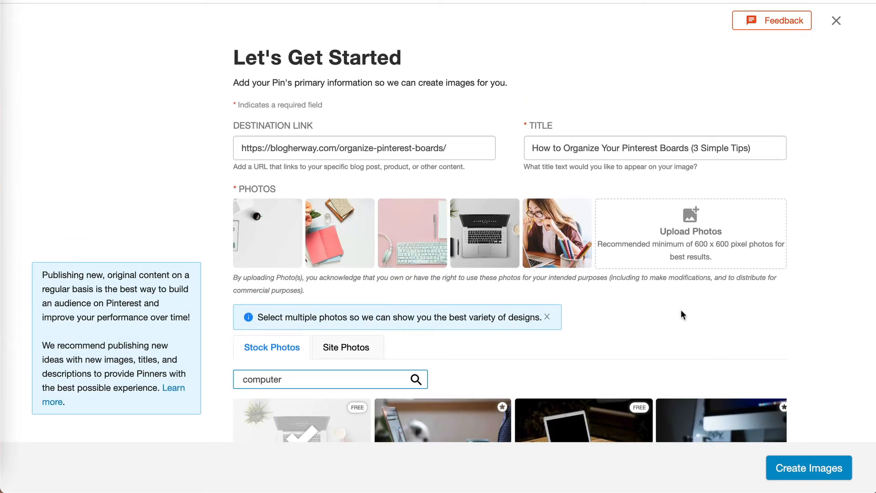
pyautogui.scroll(-6, 767, 318)
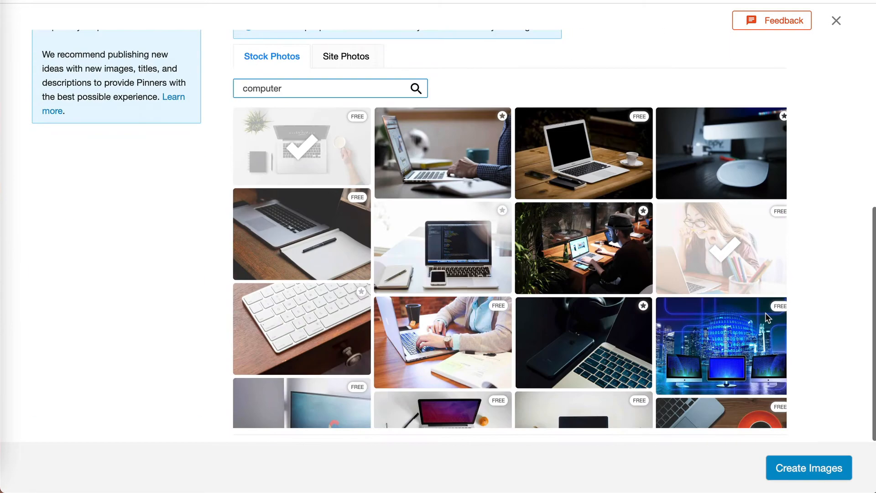
# - Generate the Pin images and filter the design gallery by the "how-to" post Pin format
pyautogui.click(814, 470)
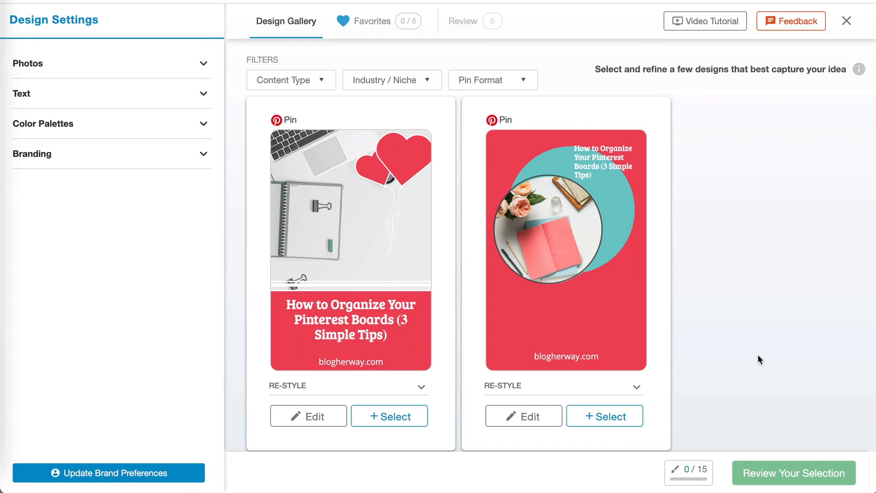
pyautogui.click(323, 82)
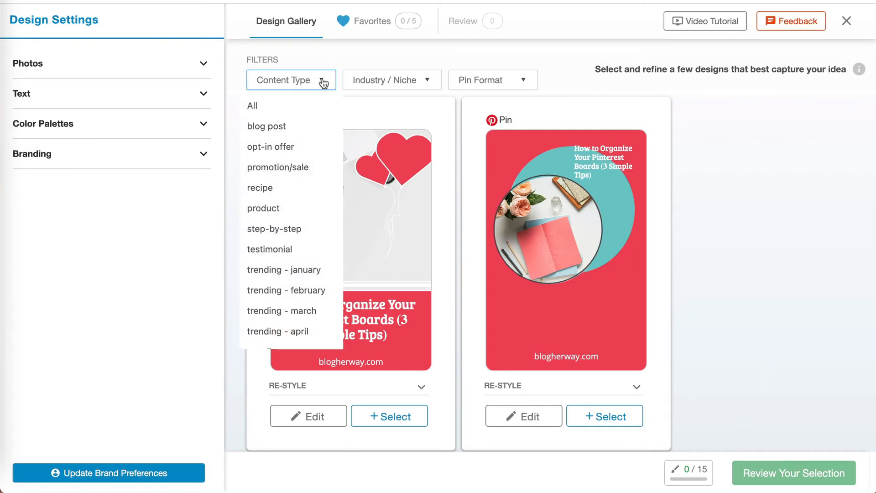
pyautogui.click(427, 84)
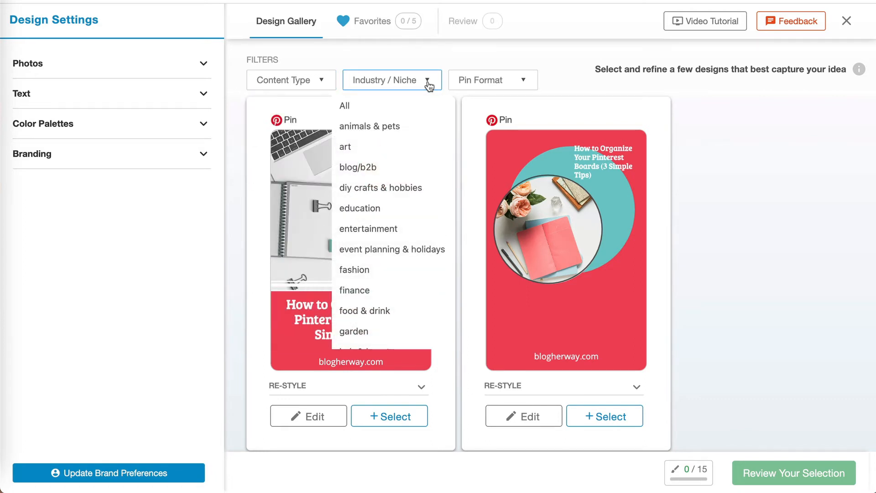
pyautogui.click(524, 78)
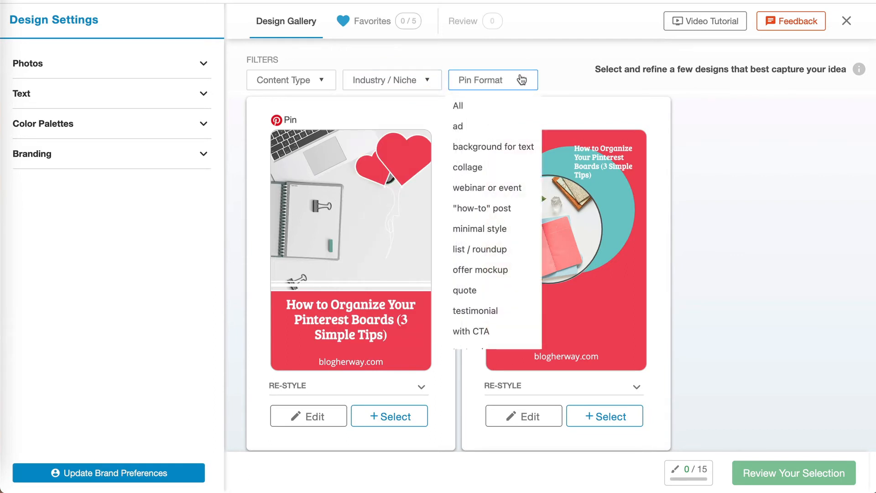
pyautogui.click(519, 213)
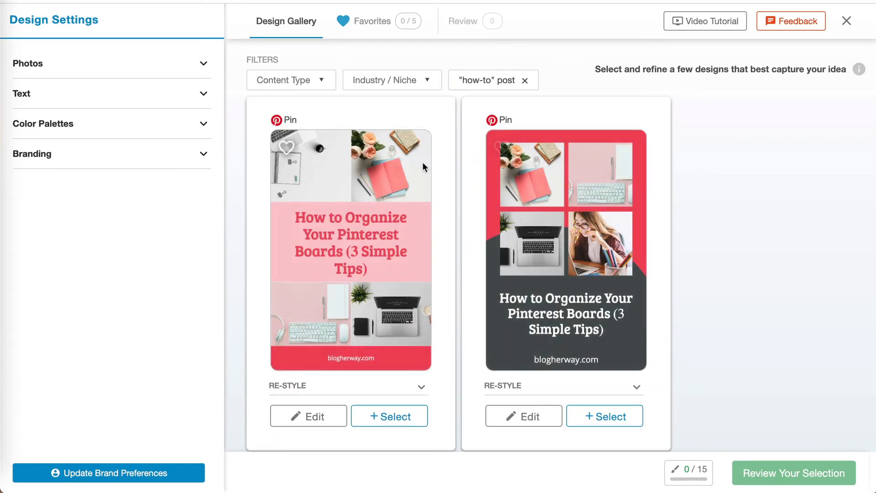
# - Re-style the red and dark grey four-photo collage design with shuffled colors and a different photo arrangement
pyautogui.scroll(-2, 717, 267)
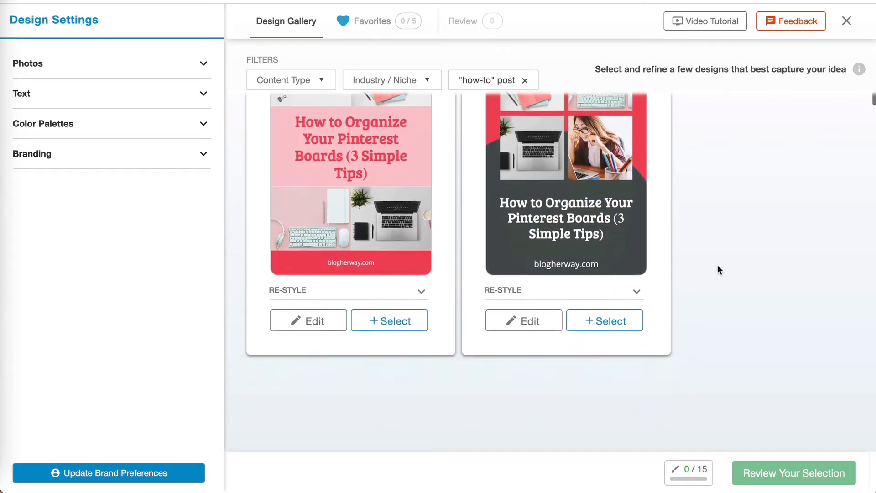
pyautogui.scroll(-7, 718, 267)
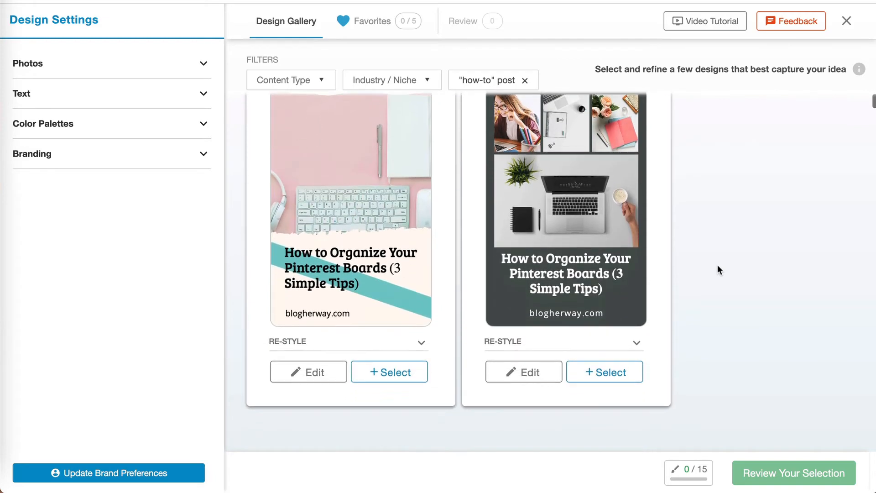
pyautogui.scroll(-7, 718, 270)
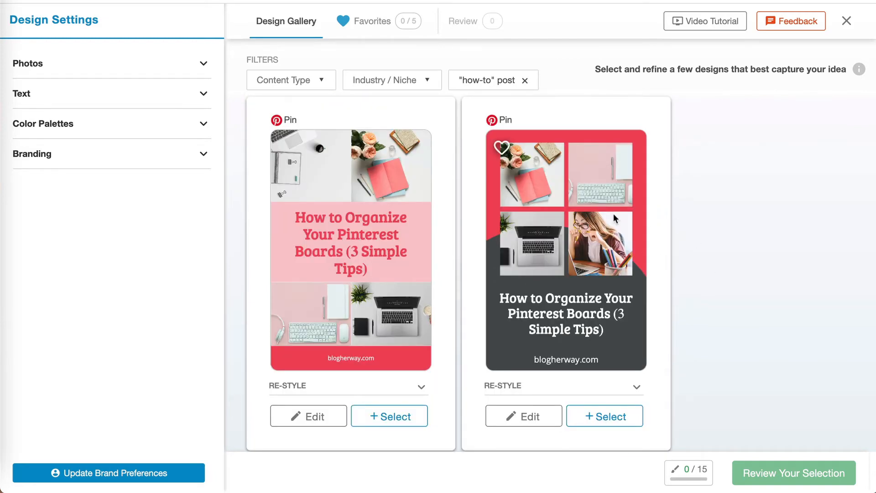
pyautogui.click(638, 390)
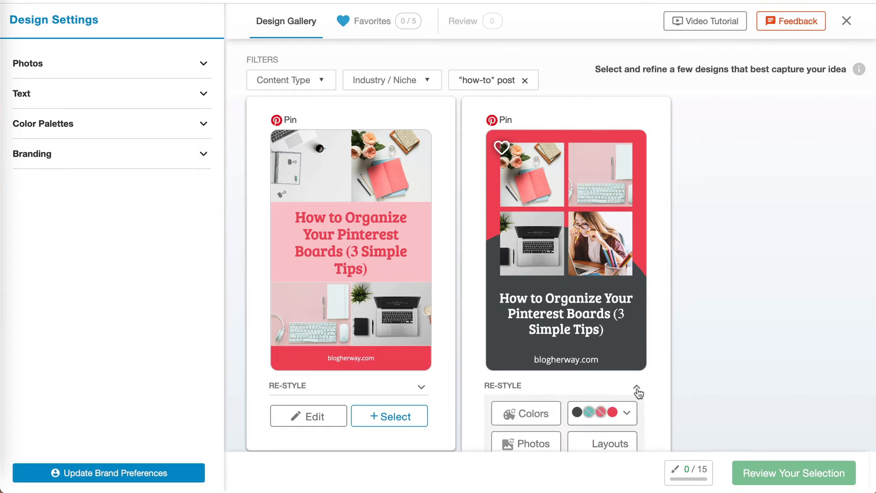
pyautogui.scroll(-2, 681, 393)
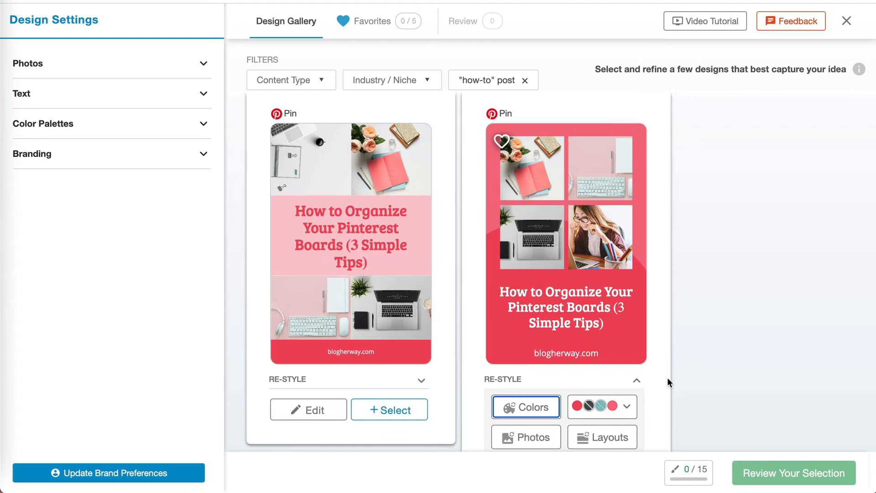
pyautogui.scroll(-1, 668, 382)
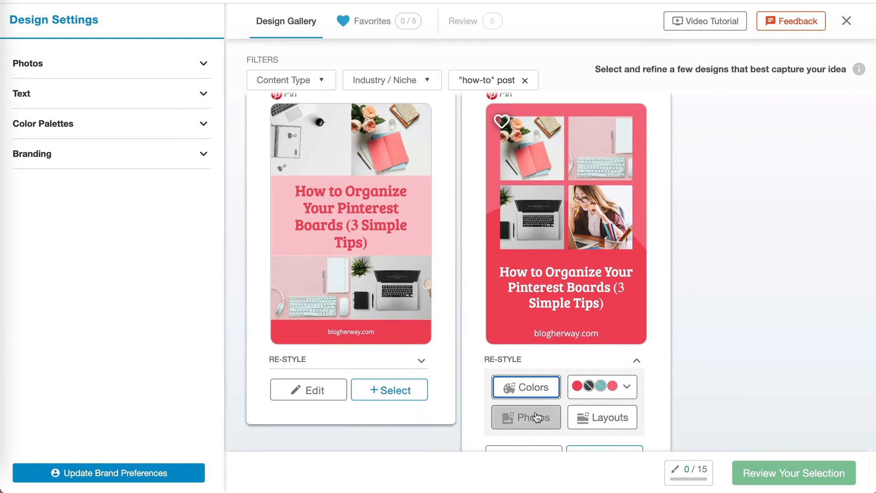
pyautogui.click(535, 419)
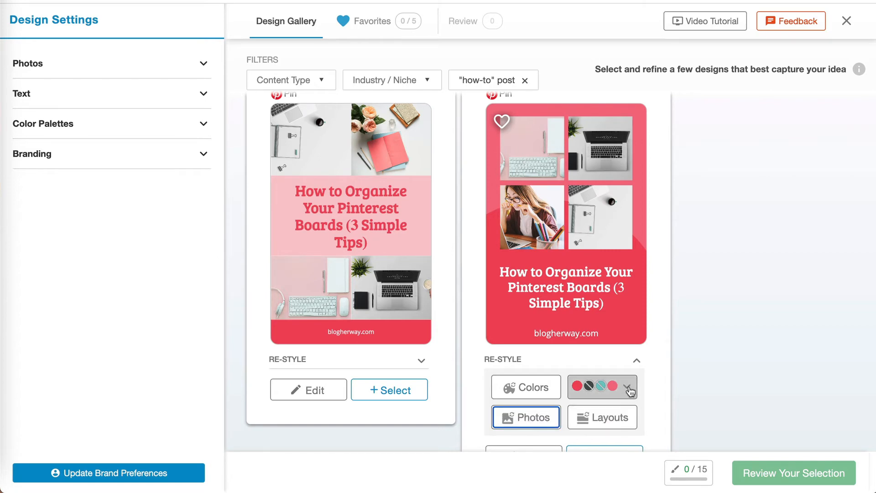
# - Change the four-photo collage design's layout so the website name and title sit above the photos
pyautogui.click(629, 388)
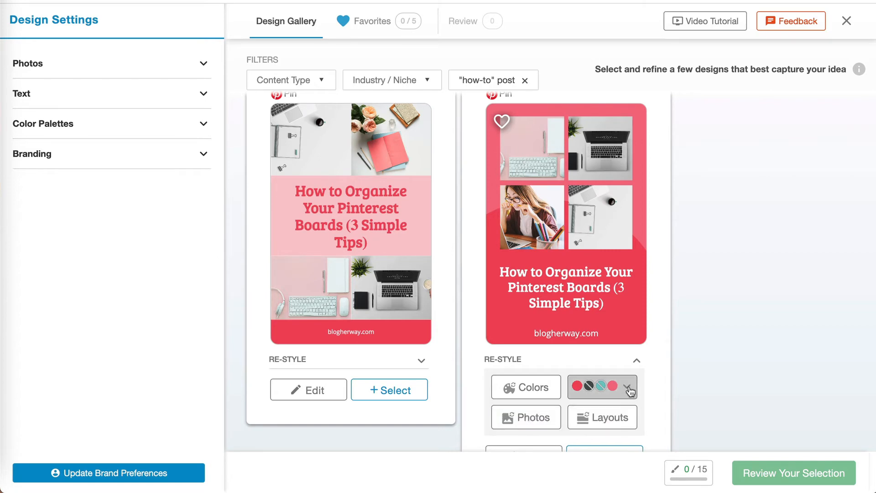
pyautogui.click(681, 334)
pyautogui.click(621, 418)
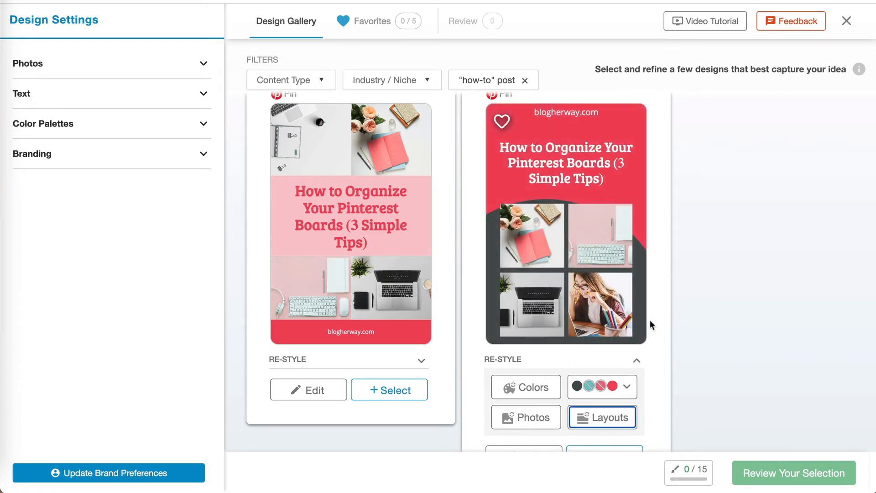
# - Open the re-styled collage design for editing and put "(3 Simple Tips)" on its own line in the title
pyautogui.scroll(-3, 658, 347)
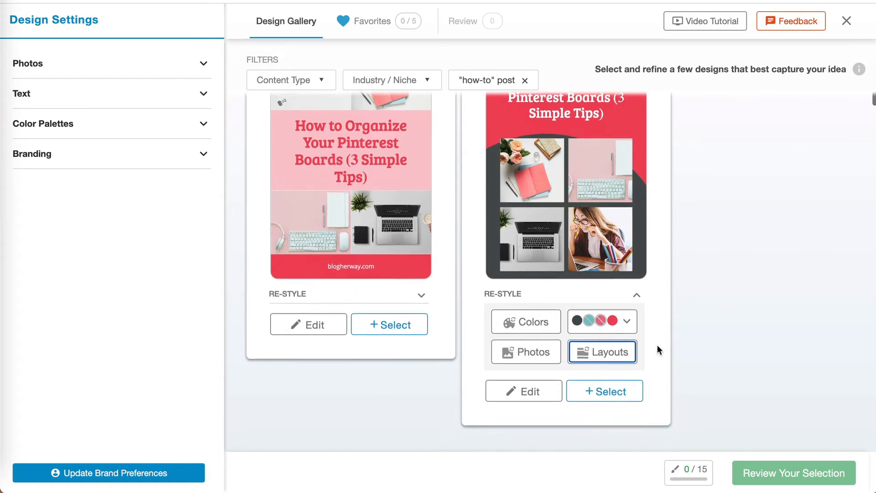
pyautogui.scroll(3, 658, 350)
pyautogui.scroll(-2, 657, 350)
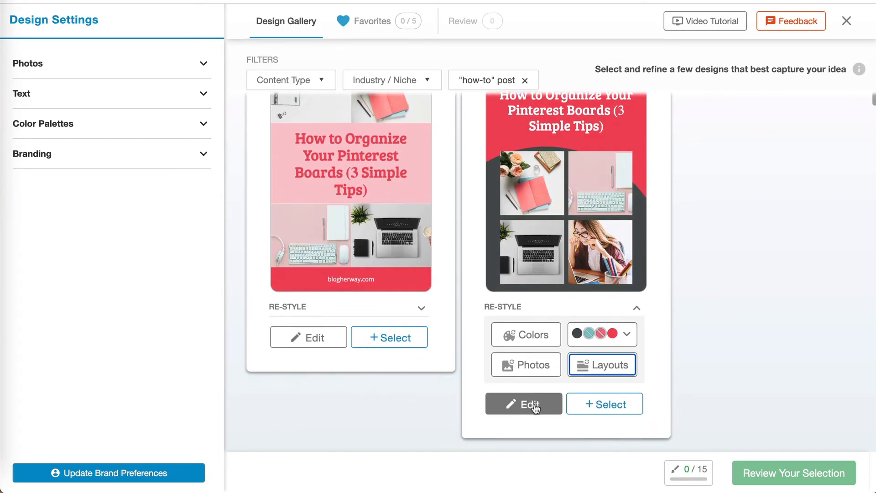
pyautogui.click(525, 405)
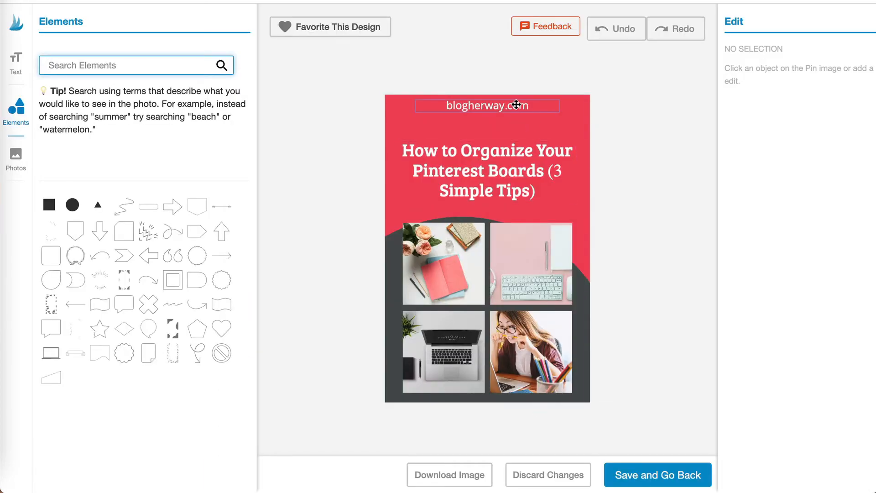
pyautogui.click(516, 104)
pyautogui.click(504, 162)
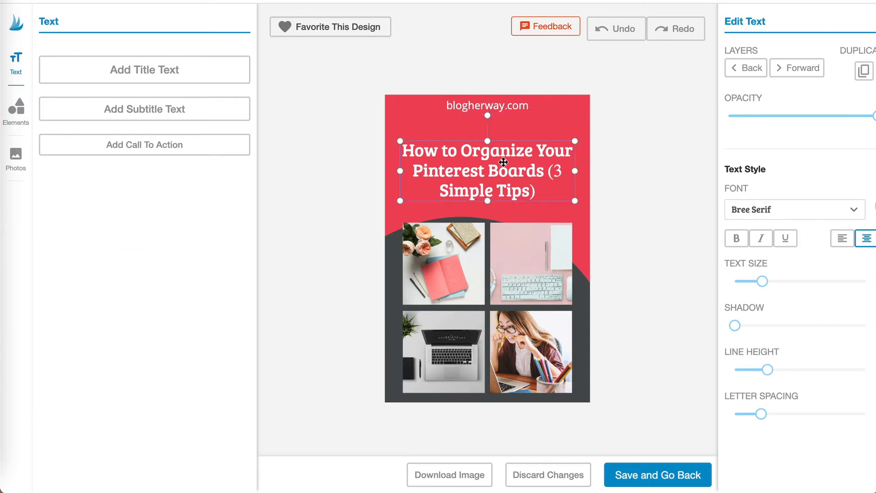
pyautogui.doubleClick(549, 173)
pyautogui.press('Return')
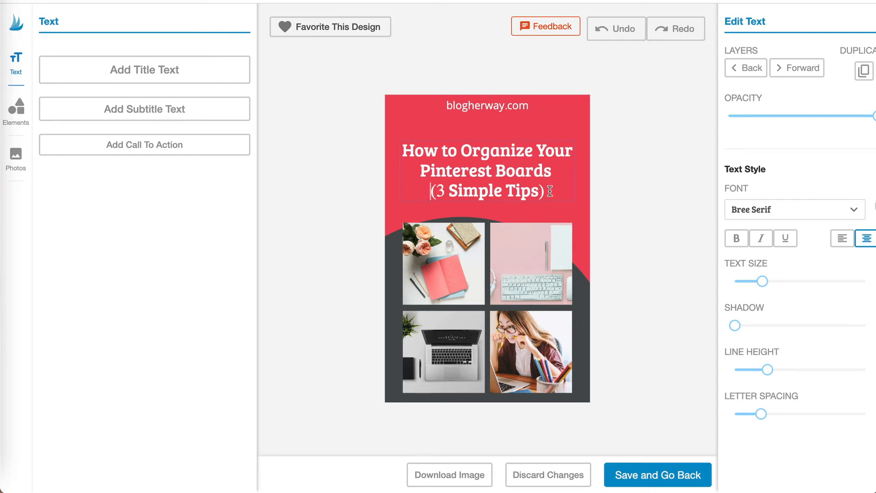
# - Delete "(3 Simple Tips)" from the title and move the shortened title slightly upward
pyautogui.moveTo(550, 191); pyautogui.dragTo(425, 192)
pyautogui.press('BackSpace')
pyautogui.press('BackSpace')
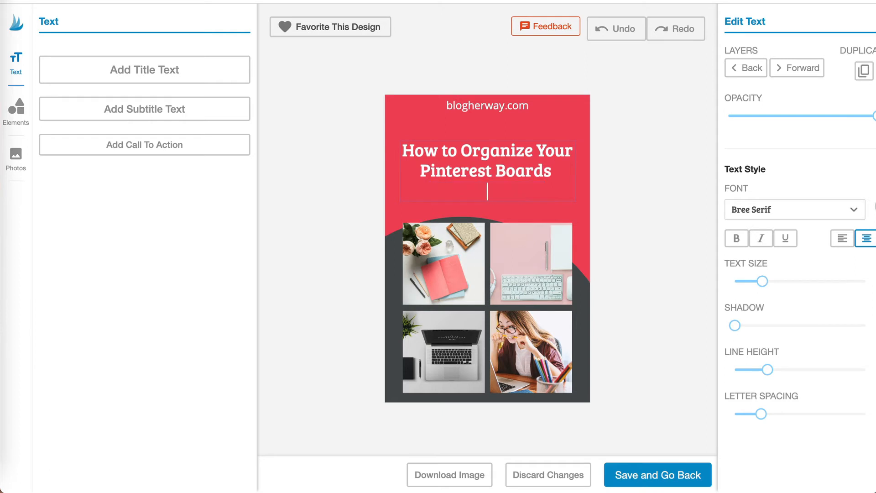
pyautogui.click(618, 172)
pyautogui.moveTo(535, 170); pyautogui.dragTo(535, 153)
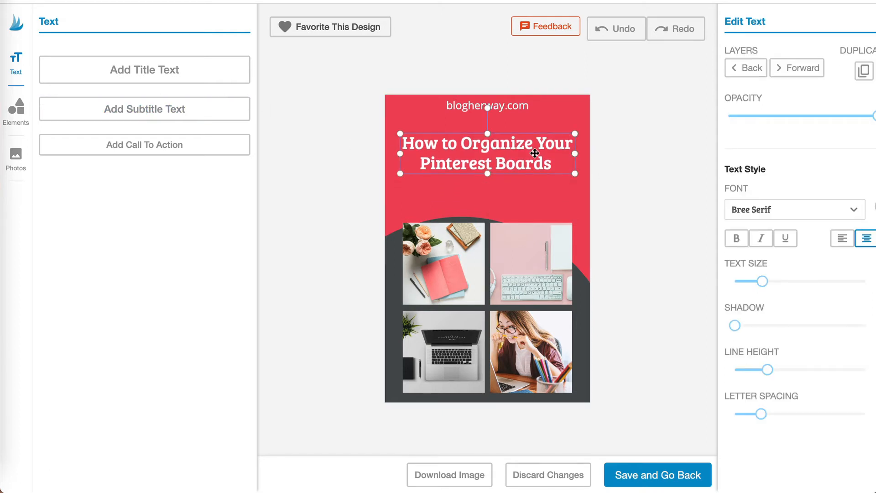
# - Add a subtitle reading "(3 Simple Tips)" and reduce its text size to 91
pyautogui.click(168, 114)
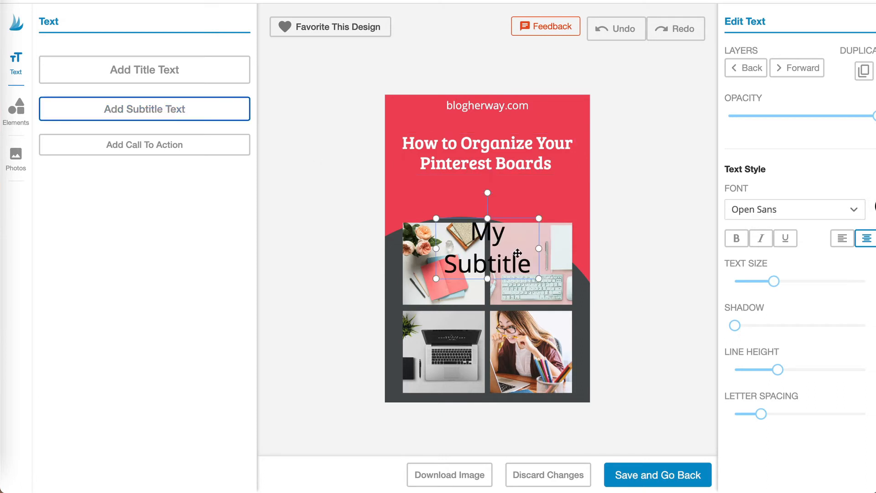
pyautogui.click(530, 266)
pyautogui.moveTo(531, 266); pyautogui.dragTo(471, 237)
pyautogui.press('BackSpace')
pyautogui.write('(')
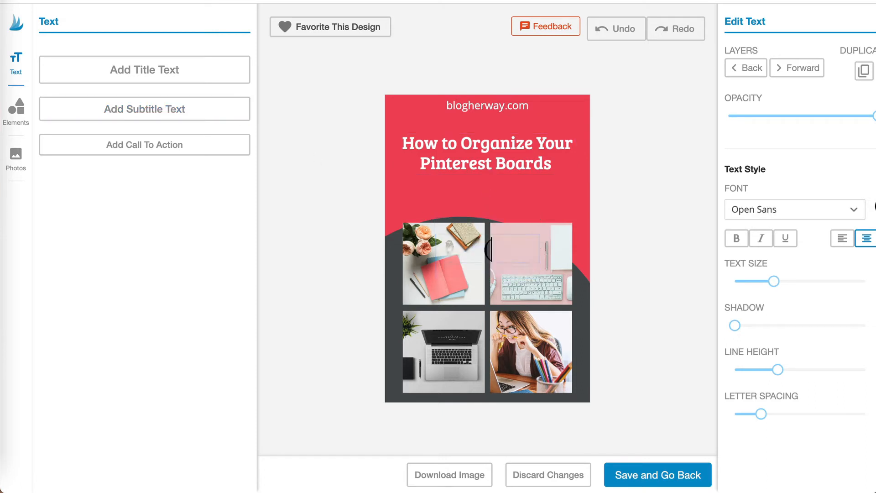
pyautogui.write('3 Simp')
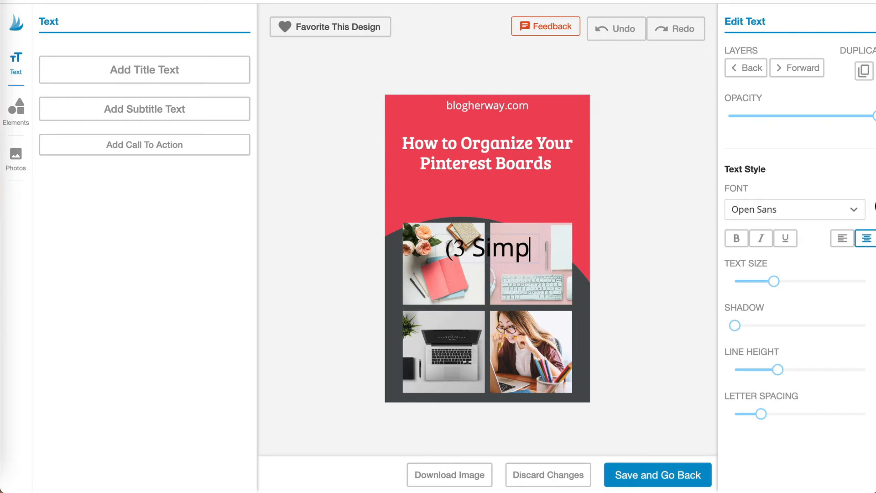
pyautogui.write('le Tips')
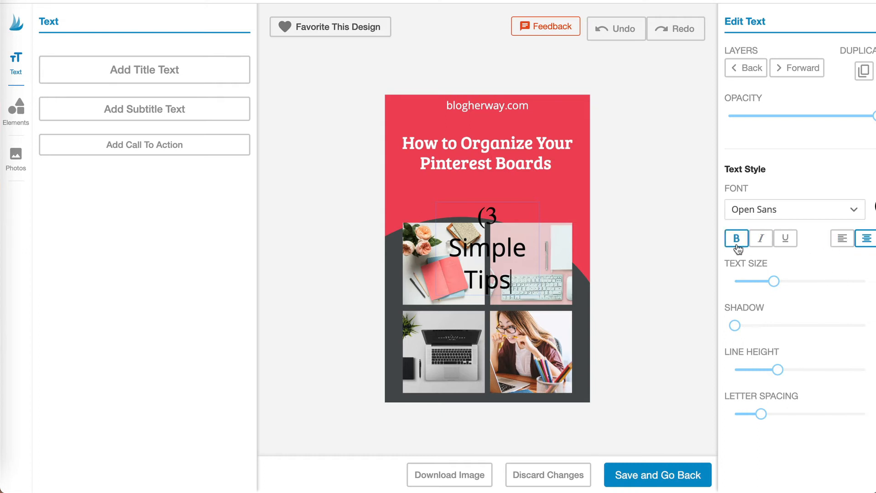
pyautogui.moveTo(774, 284); pyautogui.dragTo(765, 286)
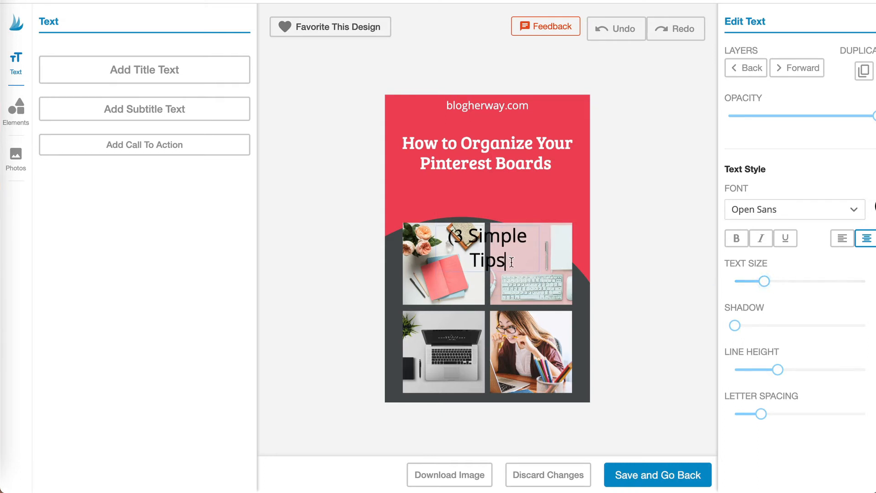
pyautogui.write(')')
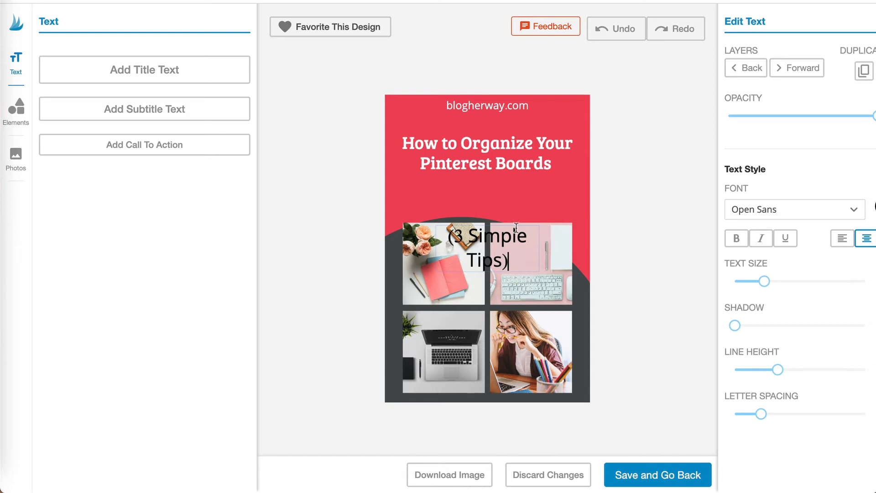
# - Place the subtitle directly beneath the title, fitted on a single line above the photos
pyautogui.click(647, 183)
pyautogui.moveTo(513, 231)
pyautogui.mouseDown()
pyautogui.moveTo(514, 183)
pyautogui.moveTo(553, 195)
pyautogui.moveTo(516, 204)
pyautogui.moveTo(573, 199)
pyautogui.moveTo(510, 192)
pyautogui.mouseUp()
pyautogui.click(650, 185)
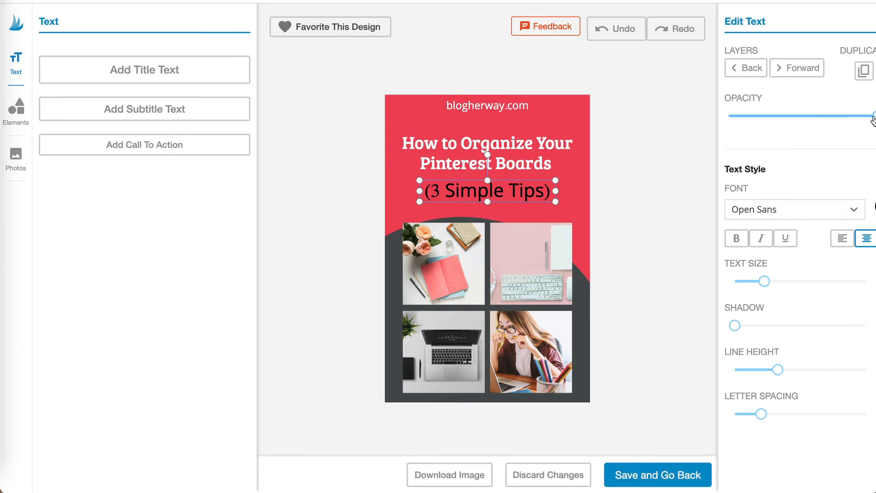
# - Color the "(3 Simple Tips)" subtitle white and make its text slightly smaller
pyautogui.moveTo(874, 119)
pyautogui.mouseDown()
pyautogui.moveTo(830, 119)
pyautogui.moveTo(875, 117)
pyautogui.mouseUp()
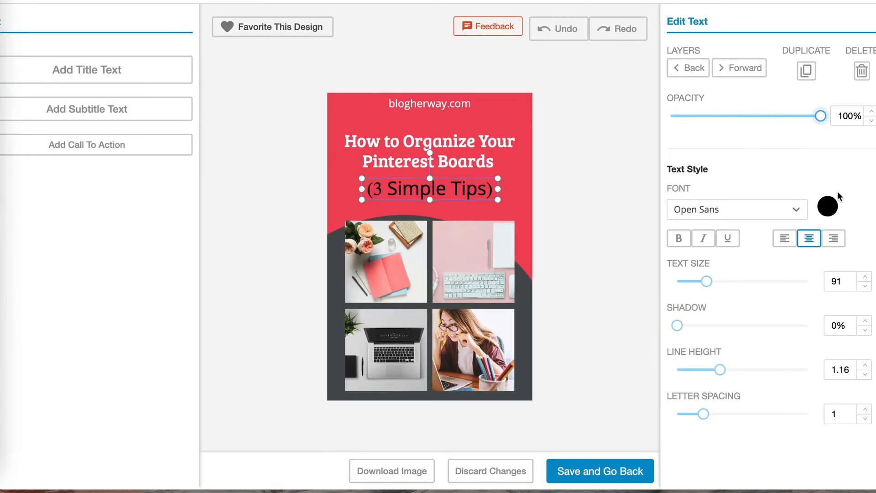
pyautogui.click(828, 208)
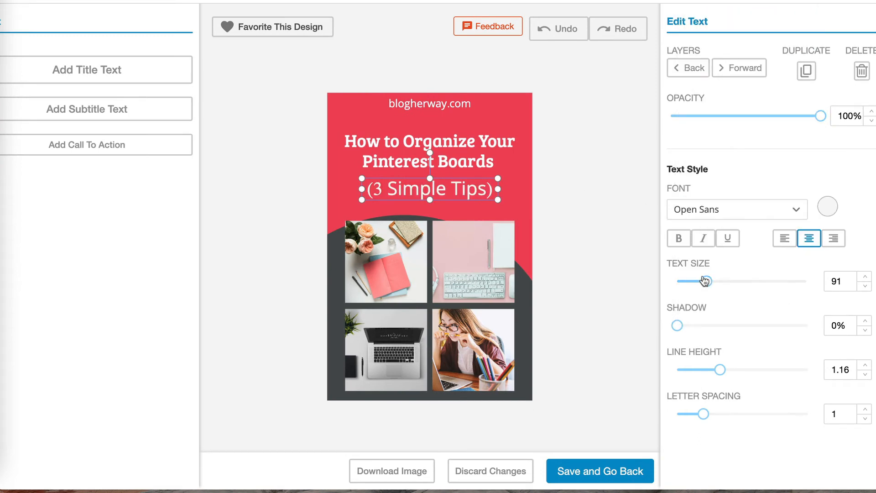
pyautogui.moveTo(706, 283); pyautogui.dragTo(700, 286)
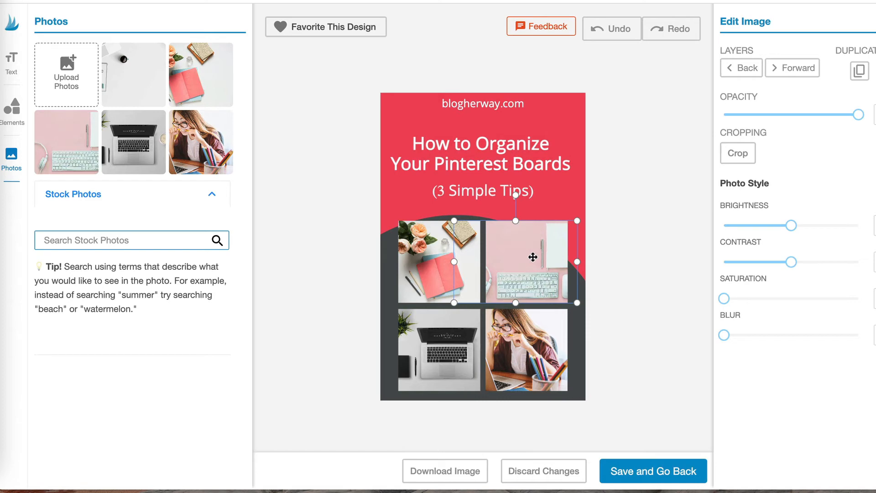
# - Replace the photo grid with one large photo of the woman at her laptop, move blogherway.com below it, and save the design
pyautogui.press('Delete')
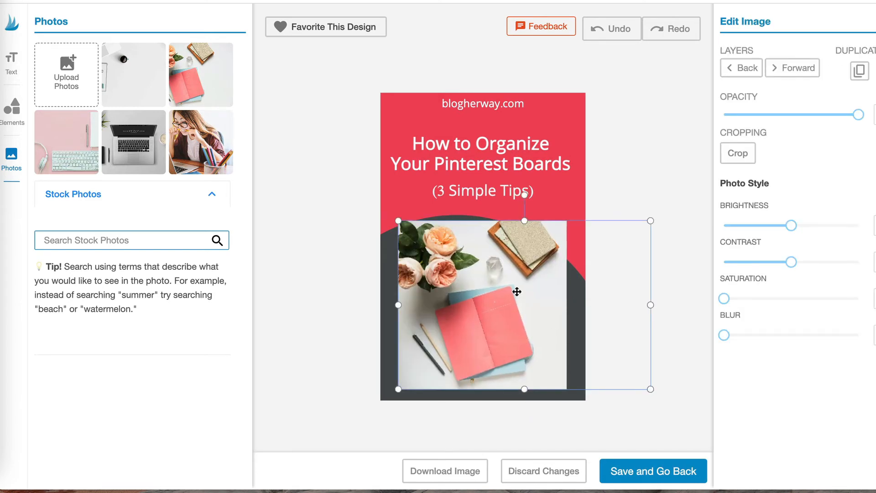
pyautogui.moveTo(516, 290)
pyautogui.mouseDown()
pyautogui.moveTo(524, 291)
pyautogui.moveTo(515, 291)
pyautogui.mouseUp()
pyautogui.click(641, 171)
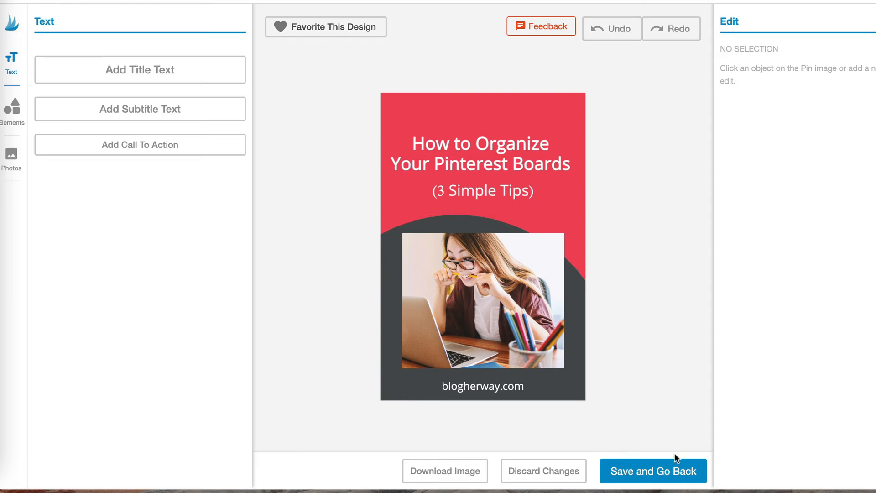
pyautogui.click(669, 476)
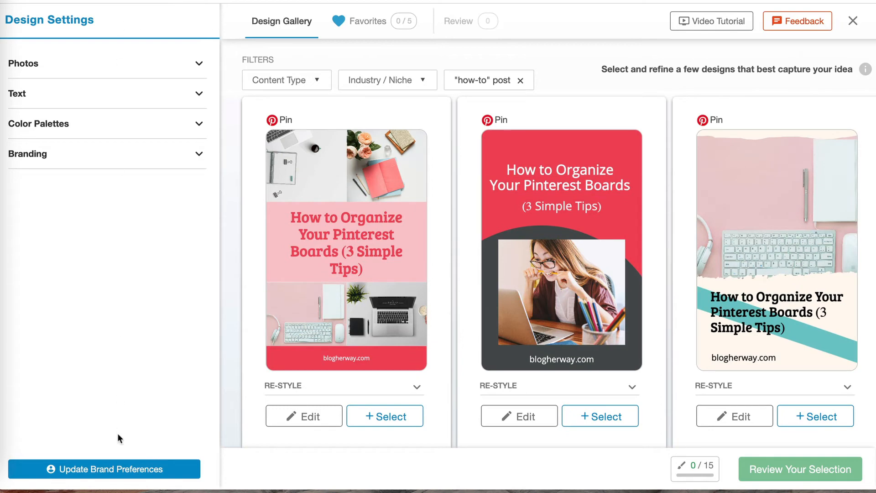
# - Check the photo settings, including the uploaded photos and the stock photo search, and collapse them again
pyautogui.click(200, 67)
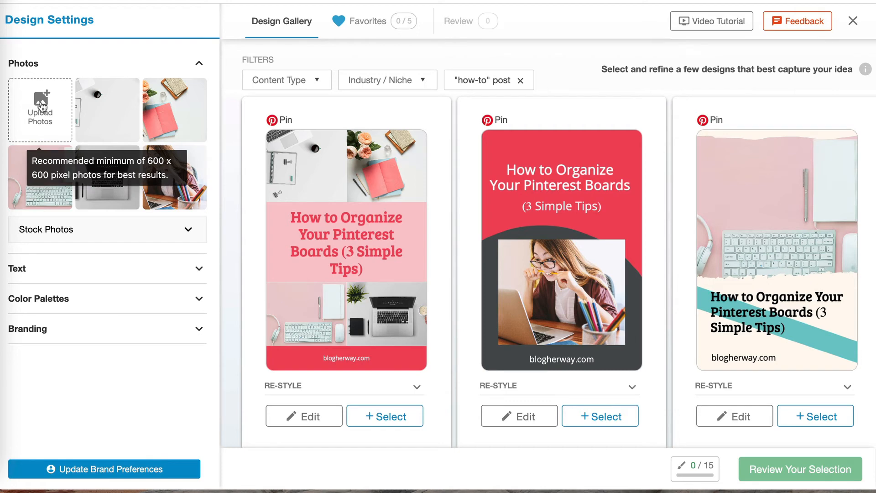
pyautogui.click(189, 231)
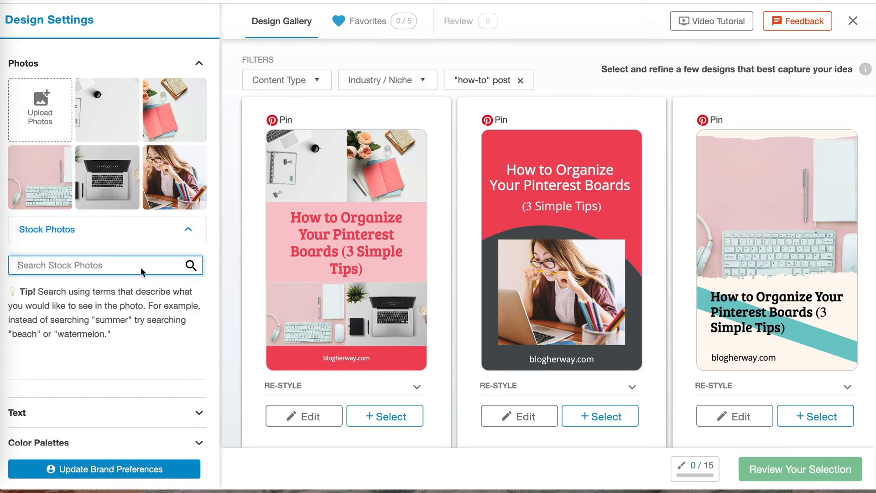
pyautogui.click(188, 231)
pyautogui.click(200, 67)
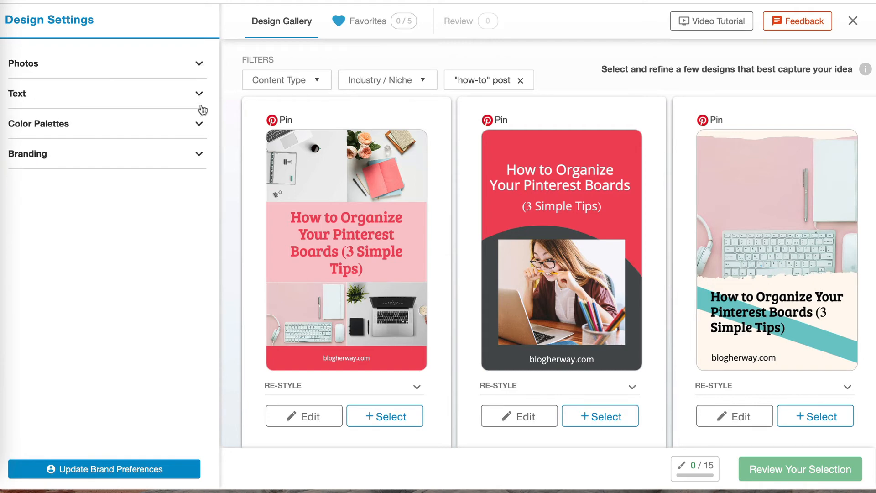
# - Shorten the title text for all designs to "How to Organize Your Pinterest Boards" by removing the bracketed part
pyautogui.click(197, 92)
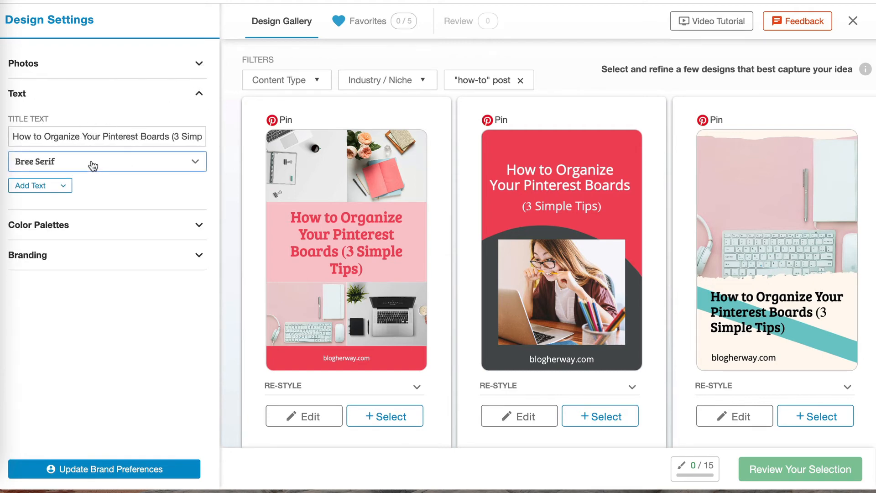
pyautogui.click(64, 187)
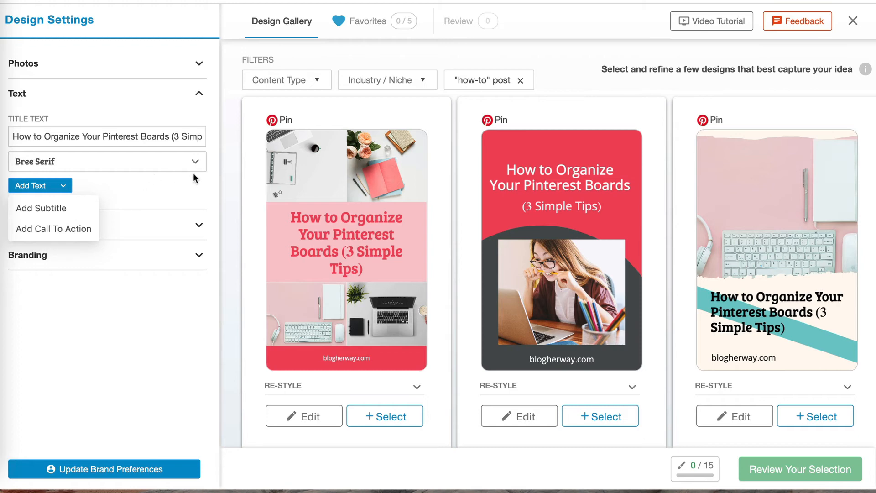
pyautogui.click(198, 187)
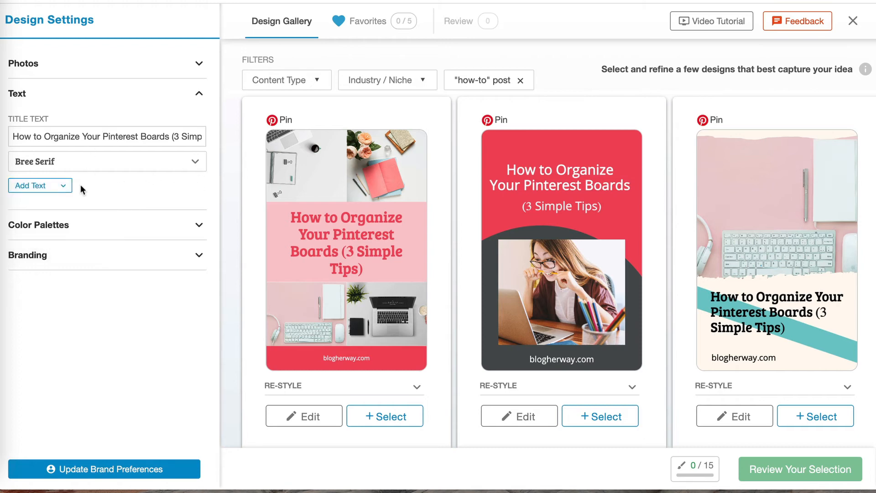
pyautogui.click(145, 136)
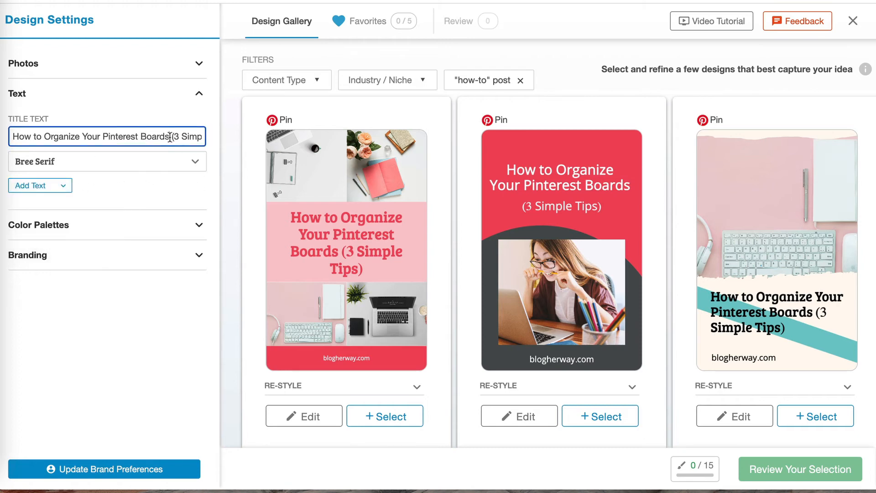
pyautogui.moveTo(169, 137); pyautogui.dragTo(212, 143)
pyautogui.press('BackSpace')
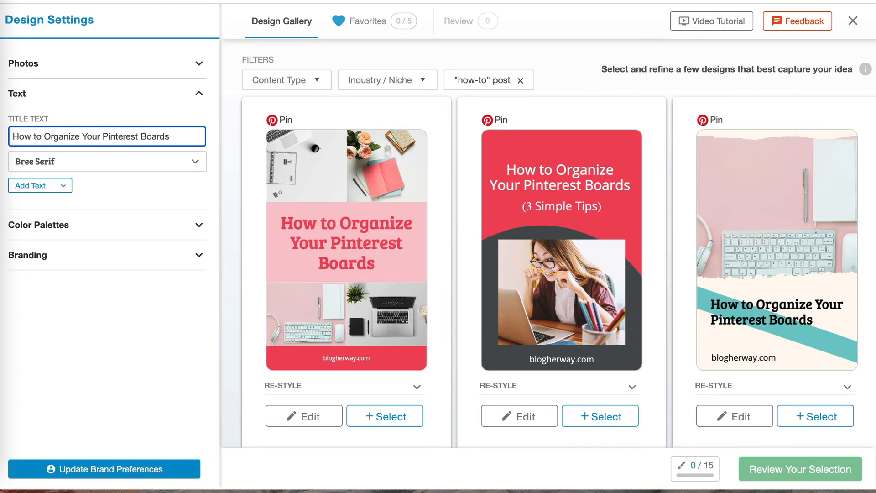
# - Add a subtitle reading "(3 Simple Tips)" to all designs in the gallery through the text settings
pyautogui.click(54, 187)
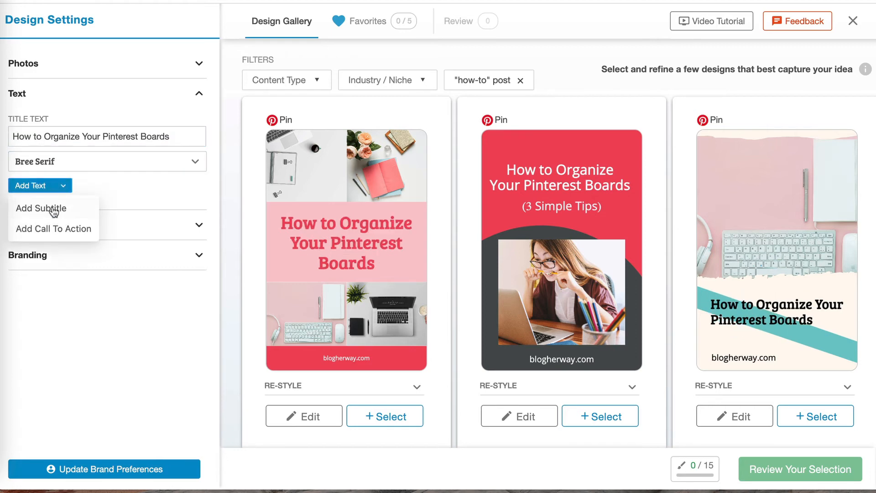
pyautogui.click(54, 209)
pyautogui.click(73, 212)
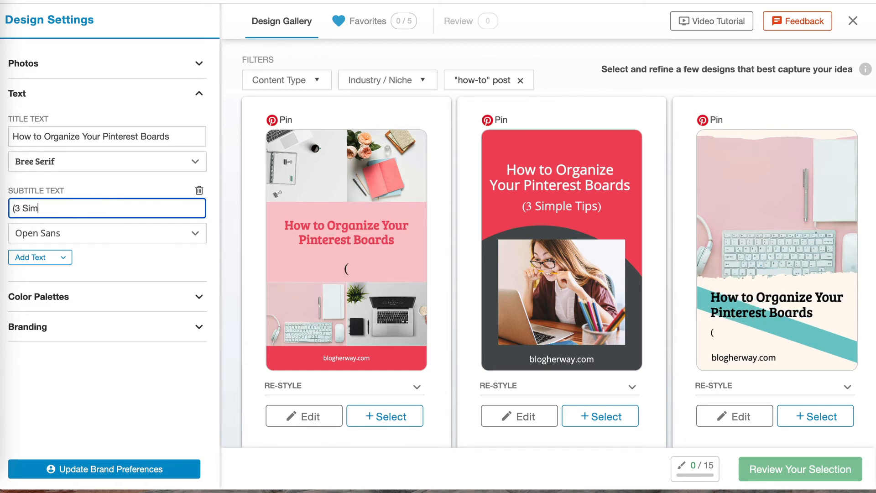
pyautogui.write('(3 Simple Tips)')
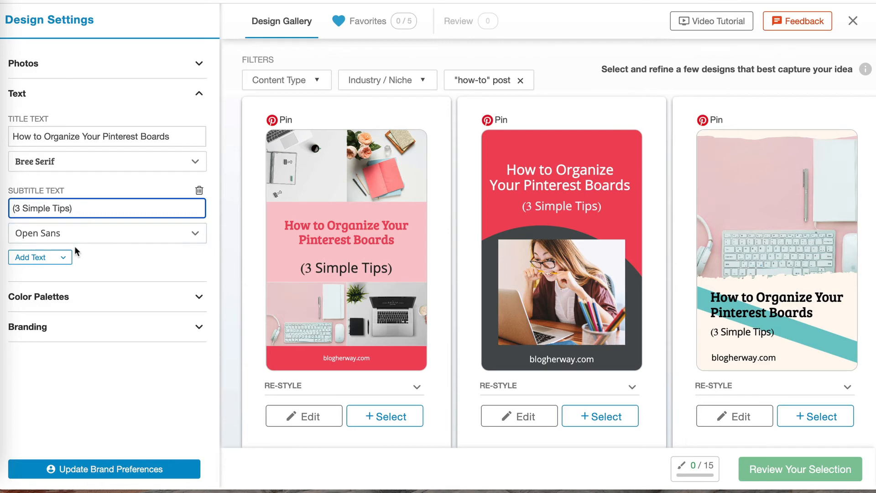
pyautogui.click(201, 262)
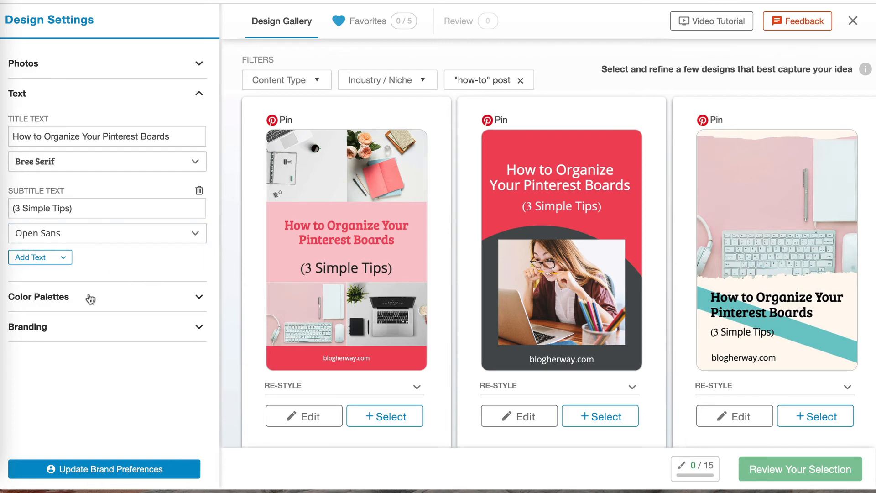
pyautogui.click(200, 94)
# - Look through the available color palettes and the branding and destination link settings without changing them
pyautogui.click(199, 123)
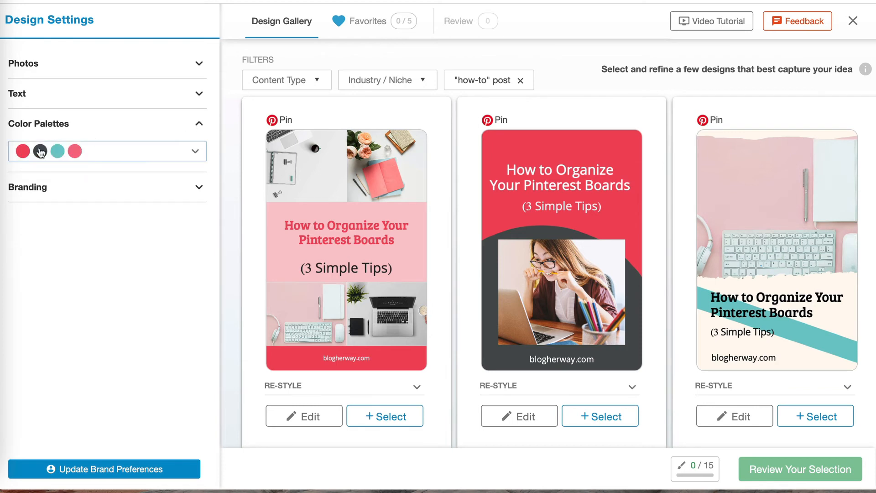
pyautogui.click(190, 155)
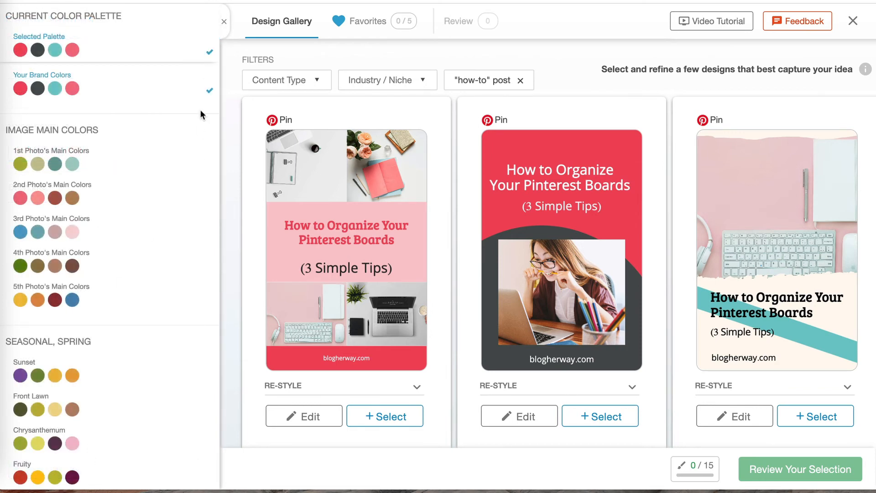
pyautogui.click(222, 23)
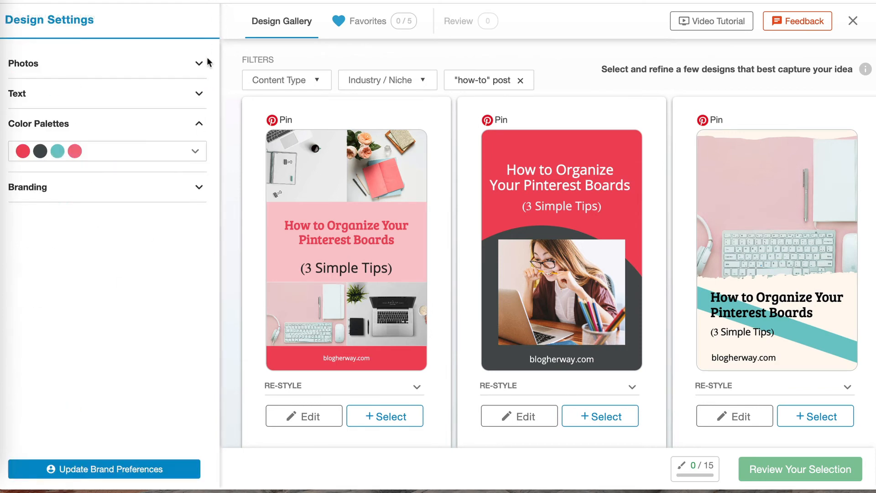
pyautogui.click(198, 189)
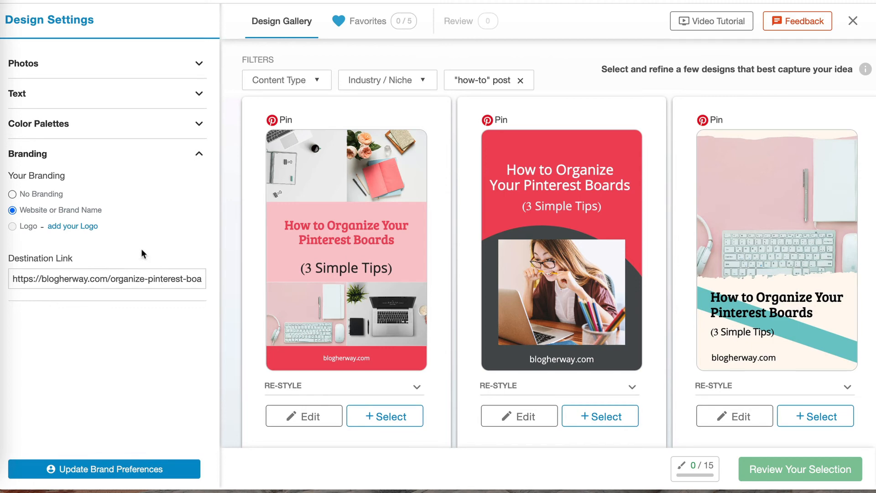
pyautogui.click(198, 154)
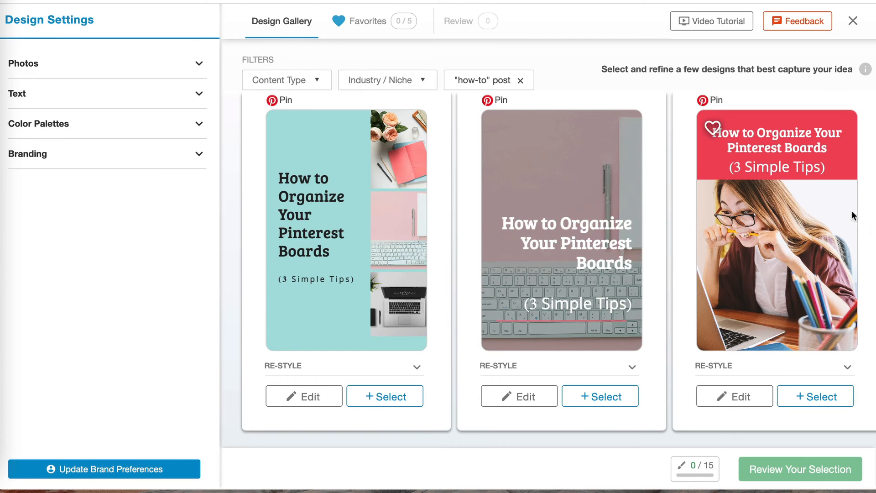
# - Favorite and select the Pin with the red title band above the woman at her laptop for review
pyautogui.click(713, 128)
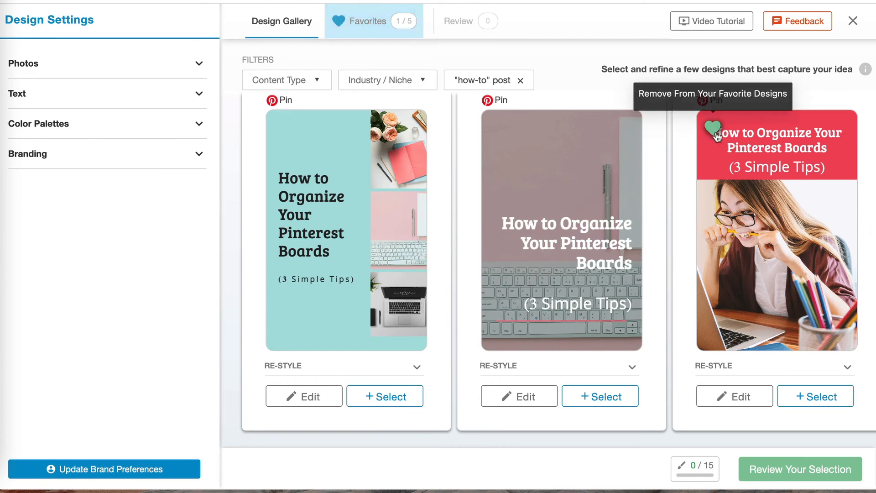
pyautogui.click(820, 405)
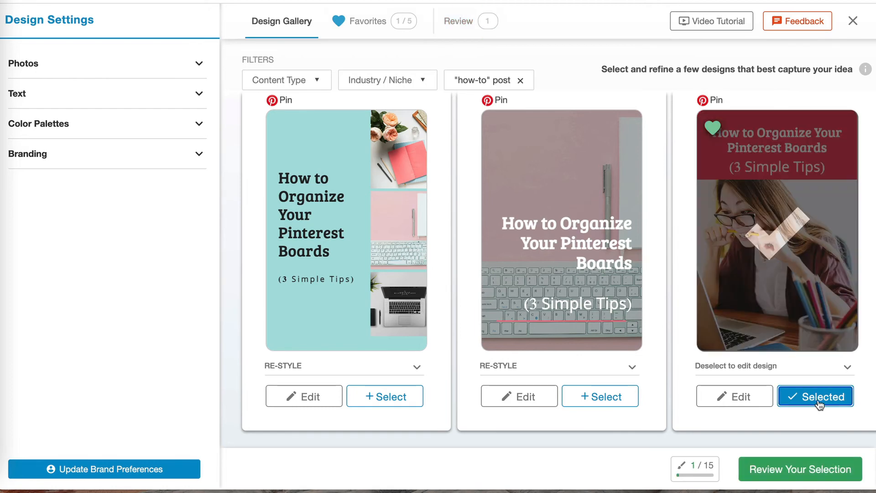
pyautogui.click(807, 474)
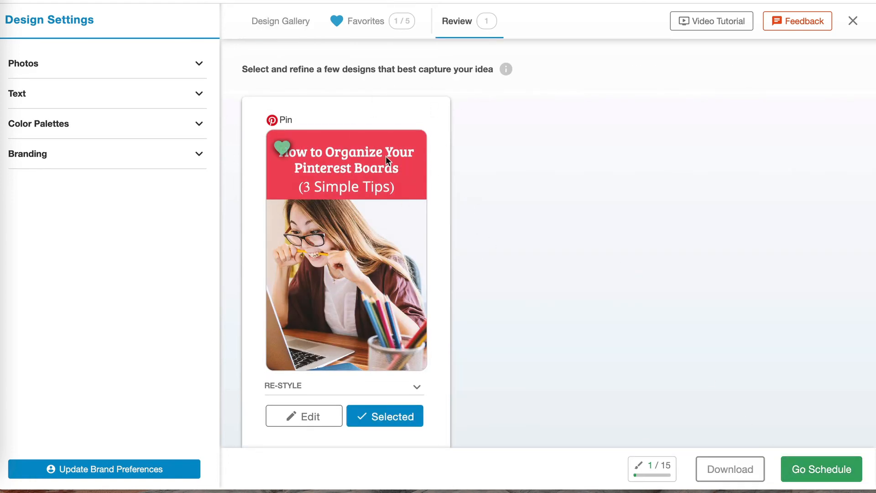
# - Check the selected Pin in the review and send it on to scheduling
pyautogui.scroll(-1, 418, 237)
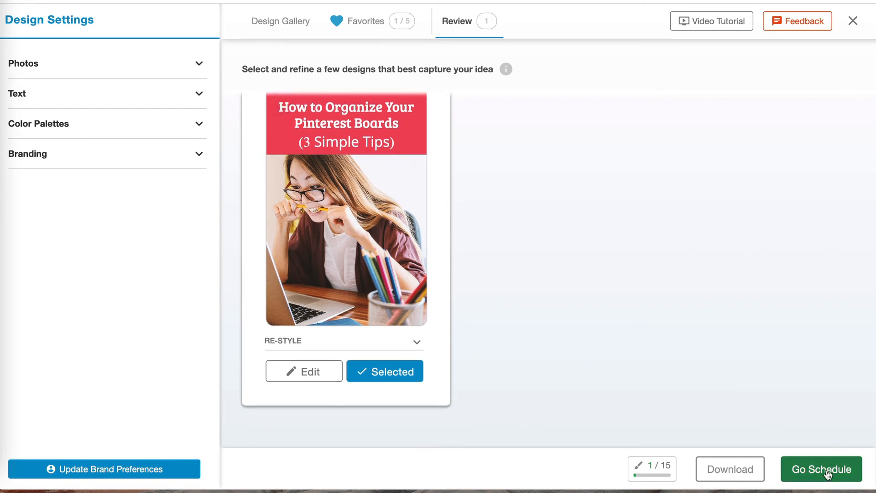
pyautogui.click(727, 472)
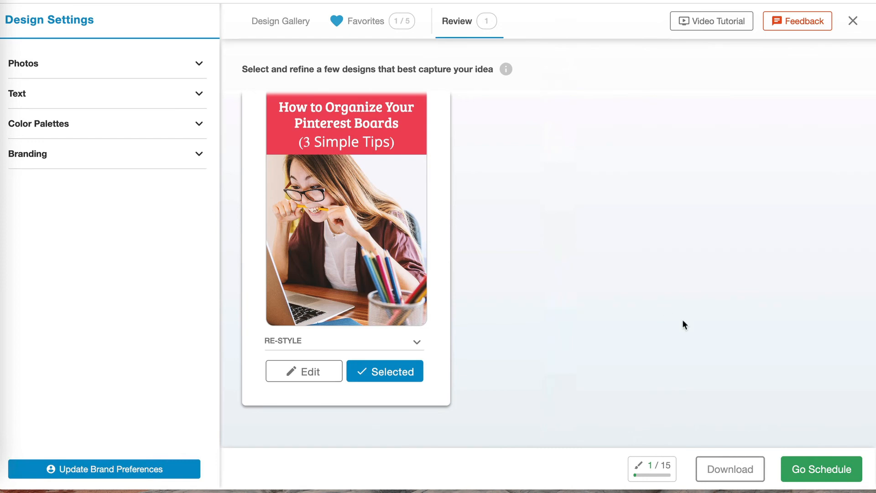
pyautogui.click(824, 469)
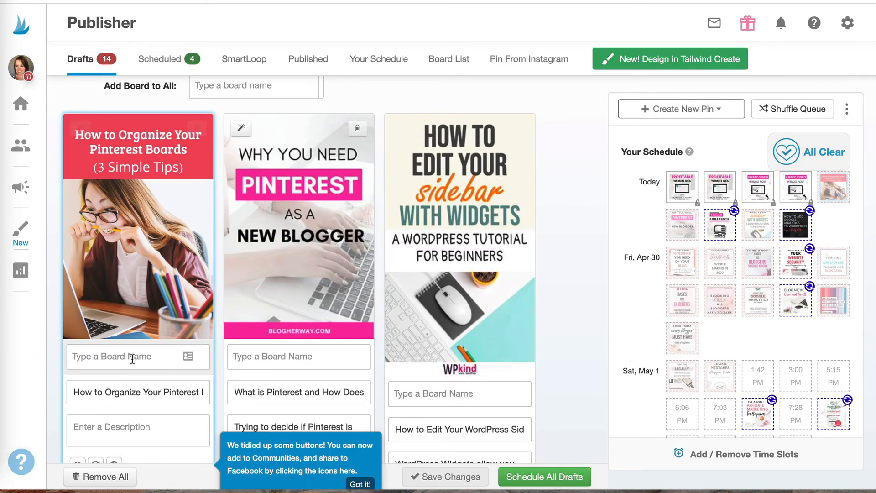
# - Find boards matching "blogging tips" and assign the new Pin draft to the "Blogging Tips for Begin..." board
pyautogui.click(116, 355)
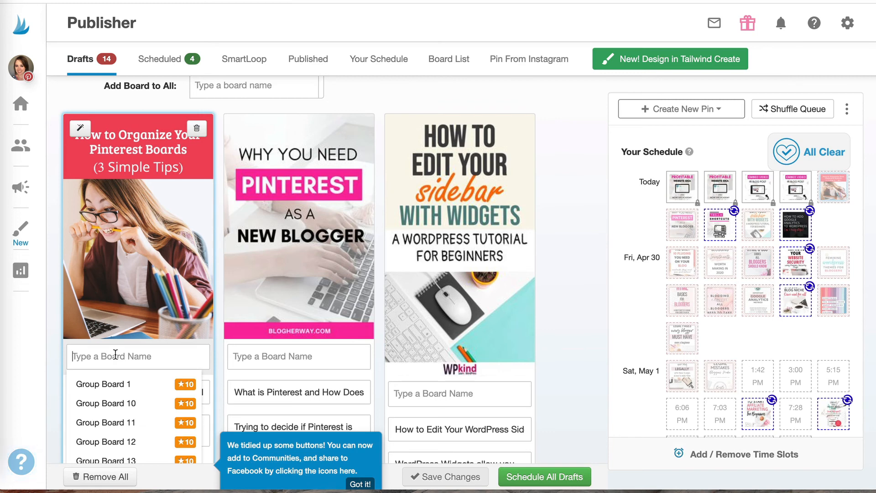
pyautogui.write('blog')
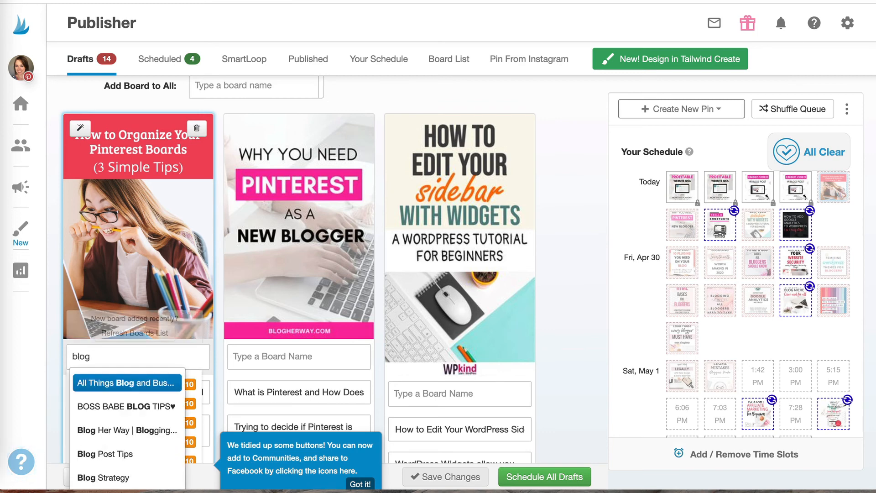
pyautogui.write('ging tips')
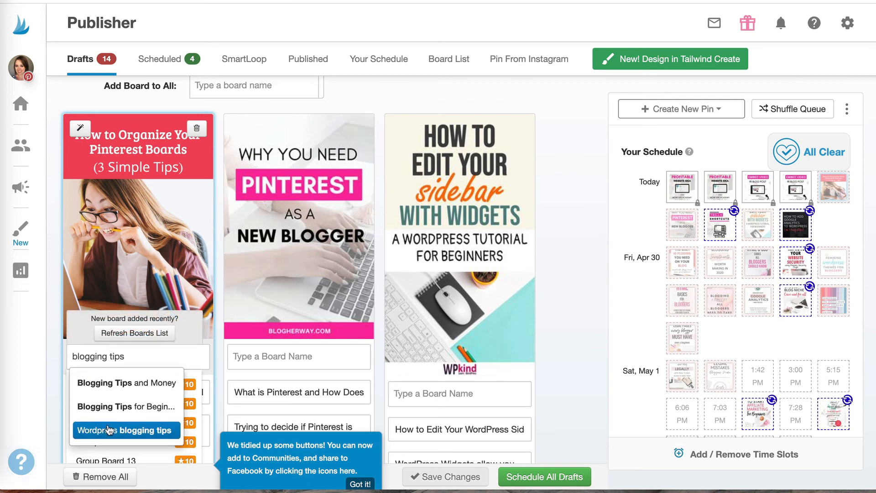
pyautogui.click(112, 413)
# - Paste the description "Learn how to organize your Pinterest boards with these 3 simple tips." and add the Pin to the queue
pyautogui.scroll(-2, 215, 344)
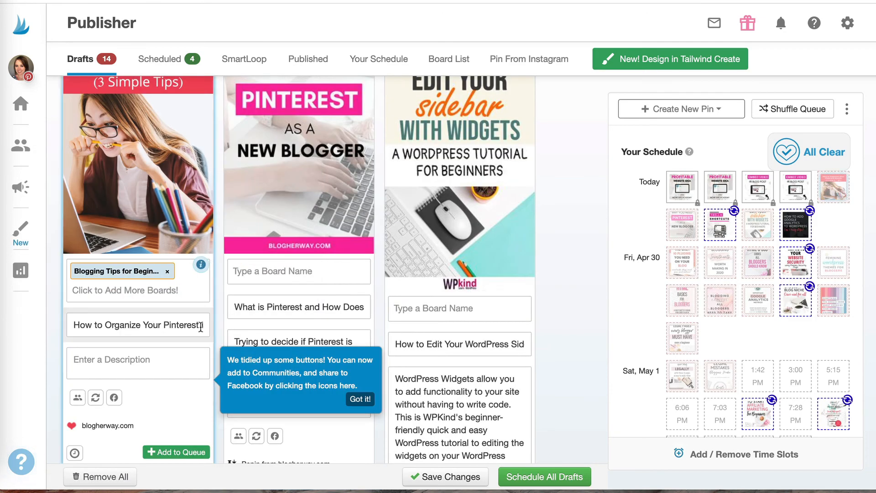
pyautogui.click(165, 359)
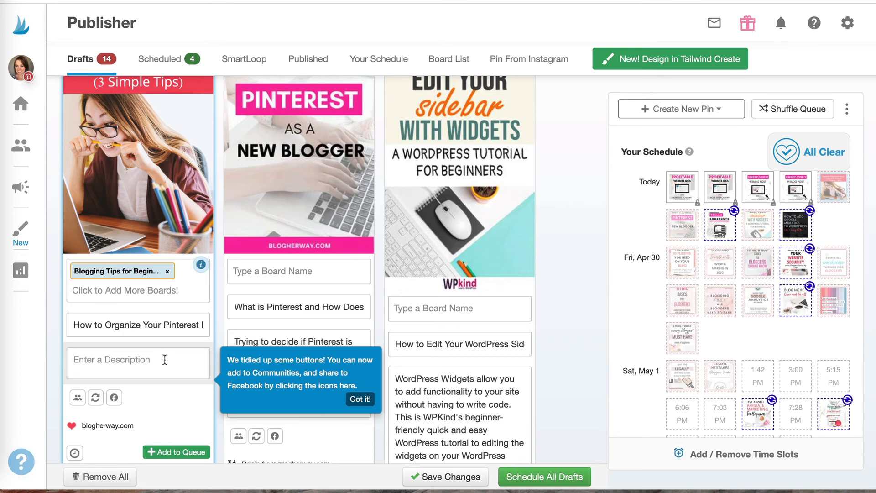
pyautogui.hotkey('ctrl', 'v')
pyautogui.scroll(-2, 121, 350)
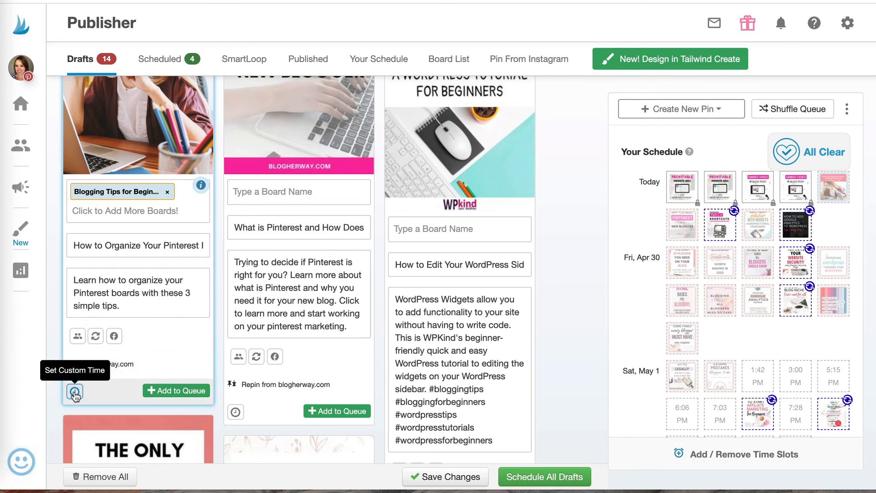
pyautogui.click(185, 392)
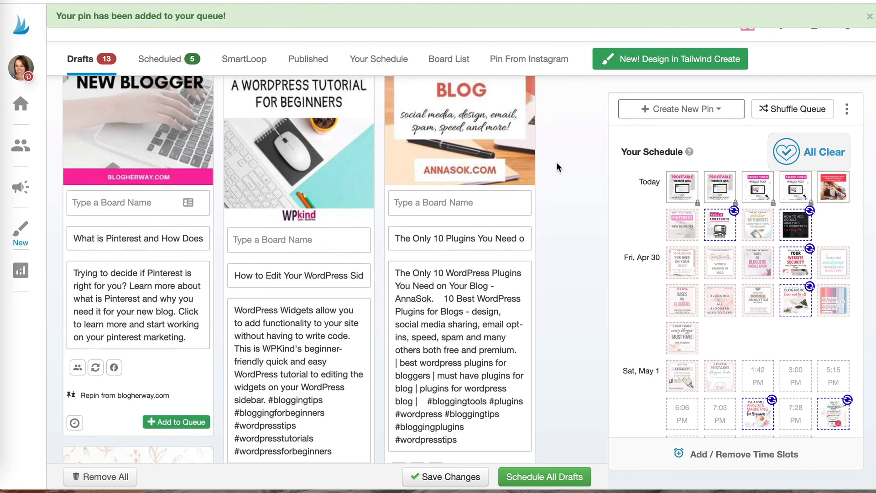
# - View the completed design sessions on the Tailwind Create start page
pyautogui.scroll(3, 557, 167)
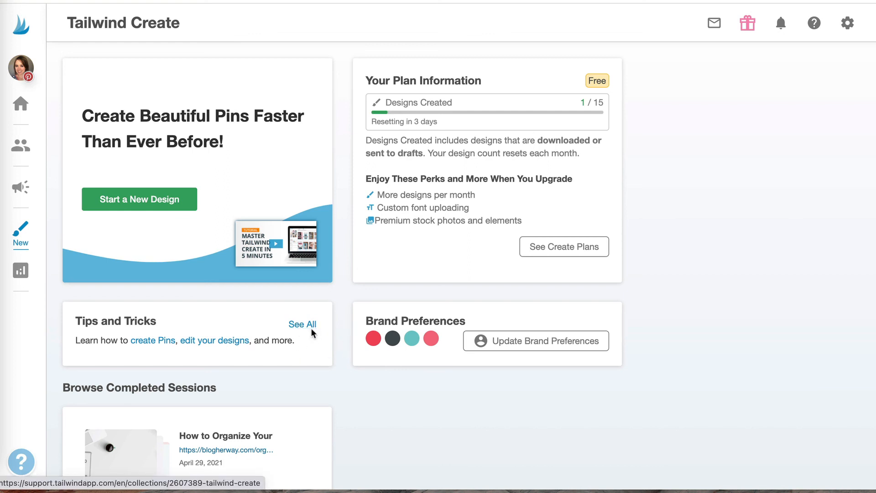
pyautogui.scroll(-3, 370, 416)
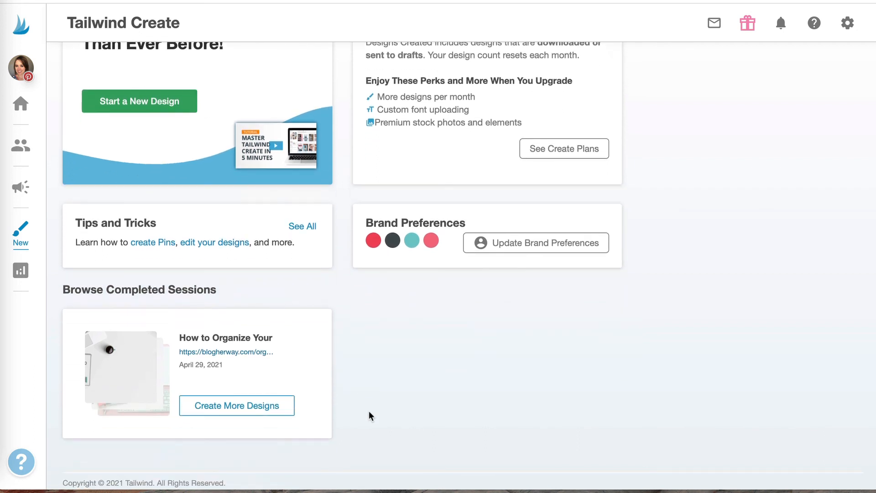